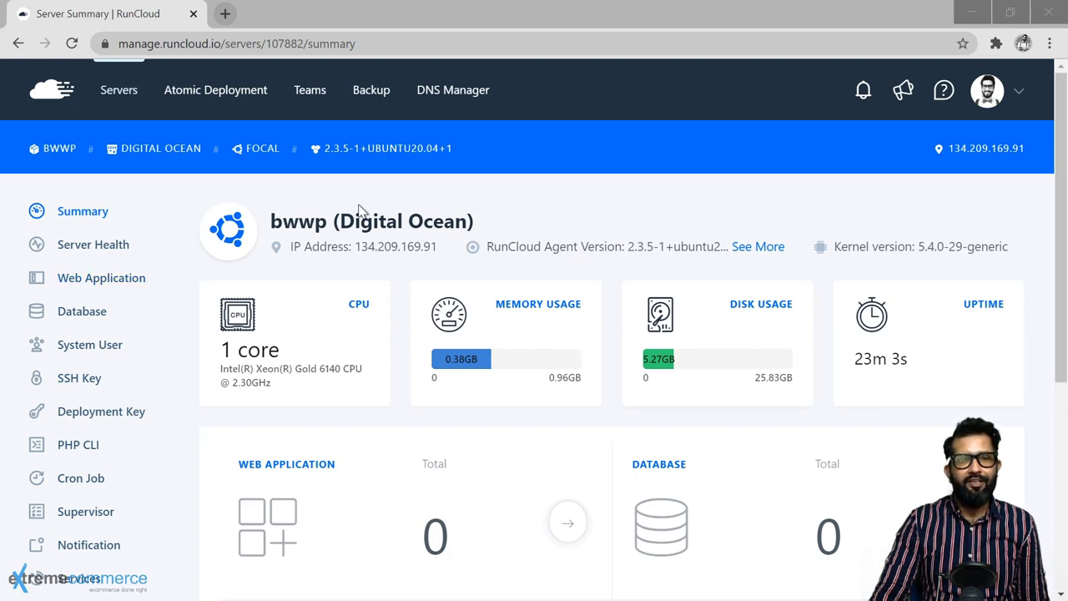
Start creating a 1 Click WordPress web application on the bwwp server
left_click(101, 285)
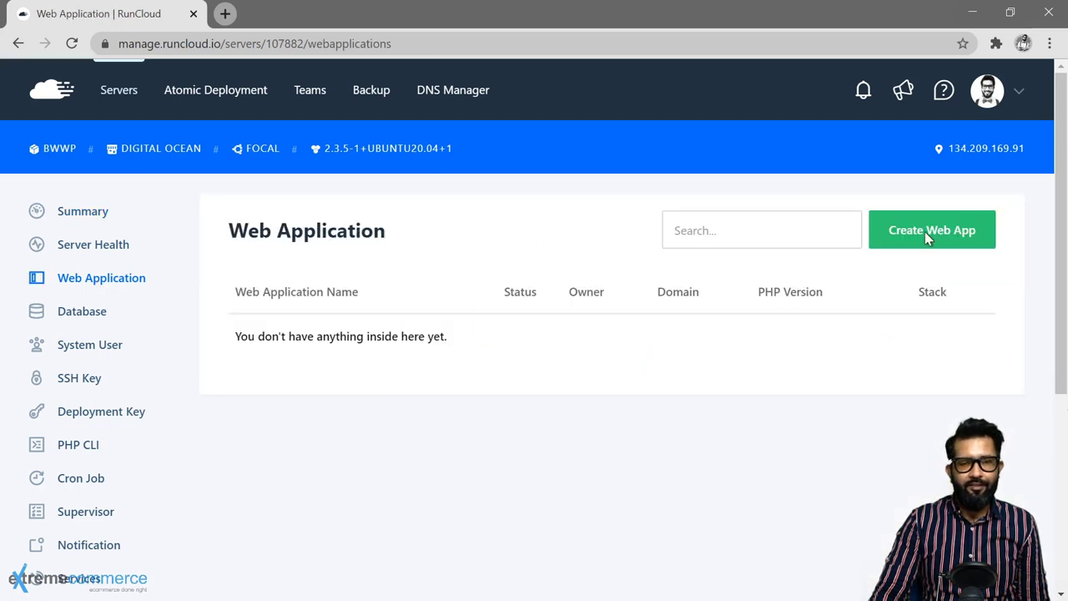
left_click(924, 234)
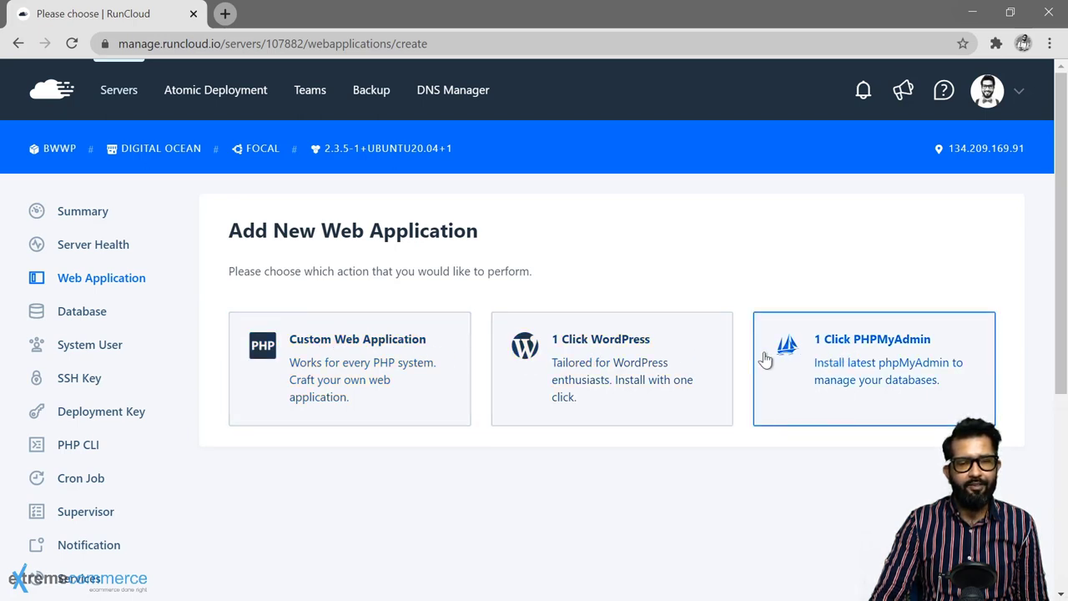
left_click(584, 355)
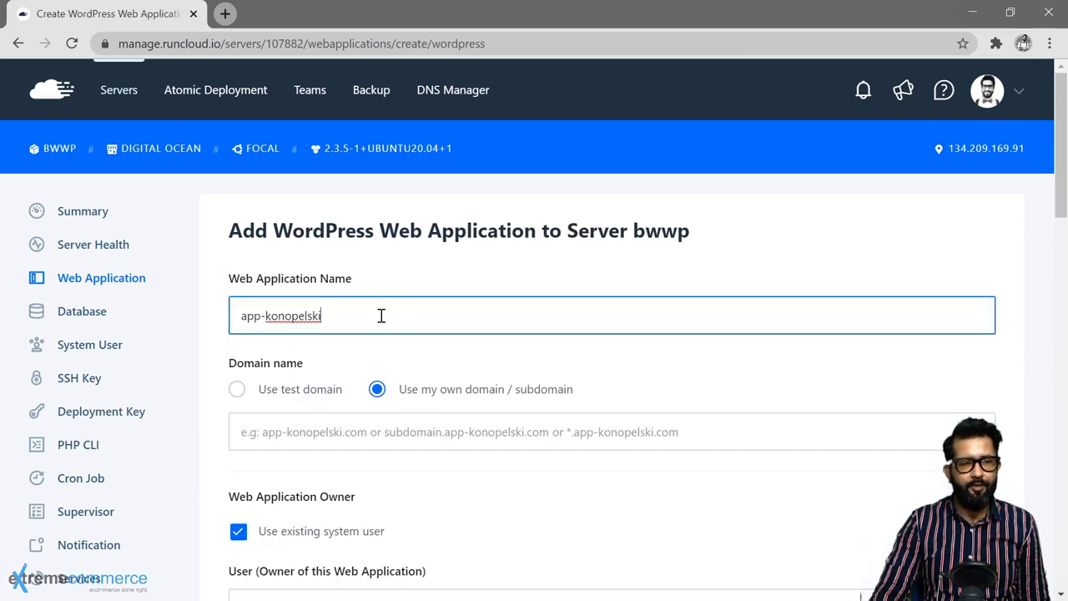
Name the web application bwwp and enter bwwp.xyz as its own domain
left_click_drag(381, 315, 234, 300)
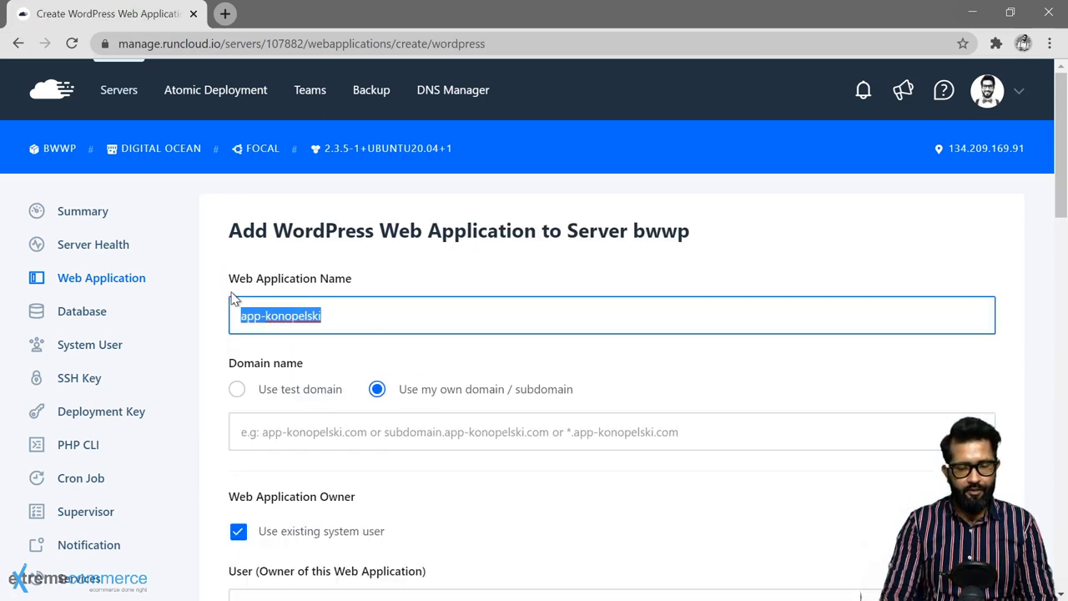
type("bwwp")
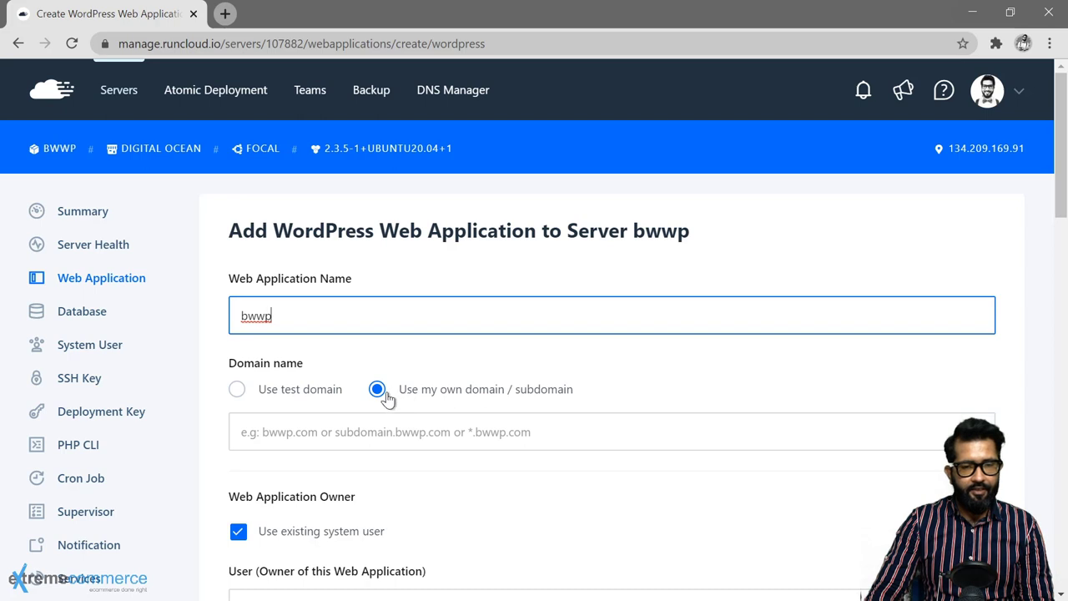
left_click(440, 433)
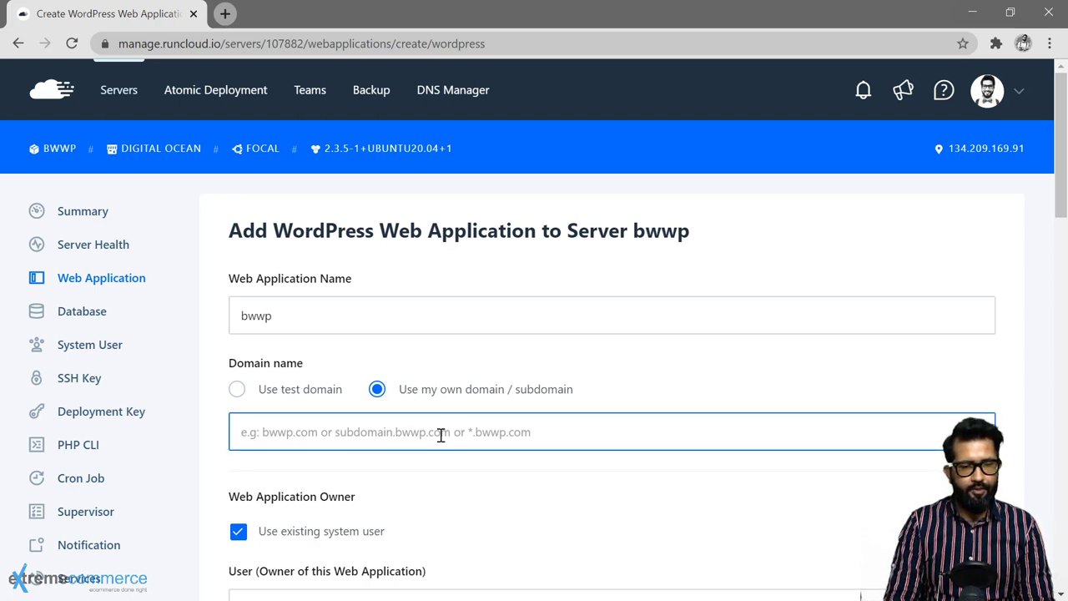
type("bww")
type("p")
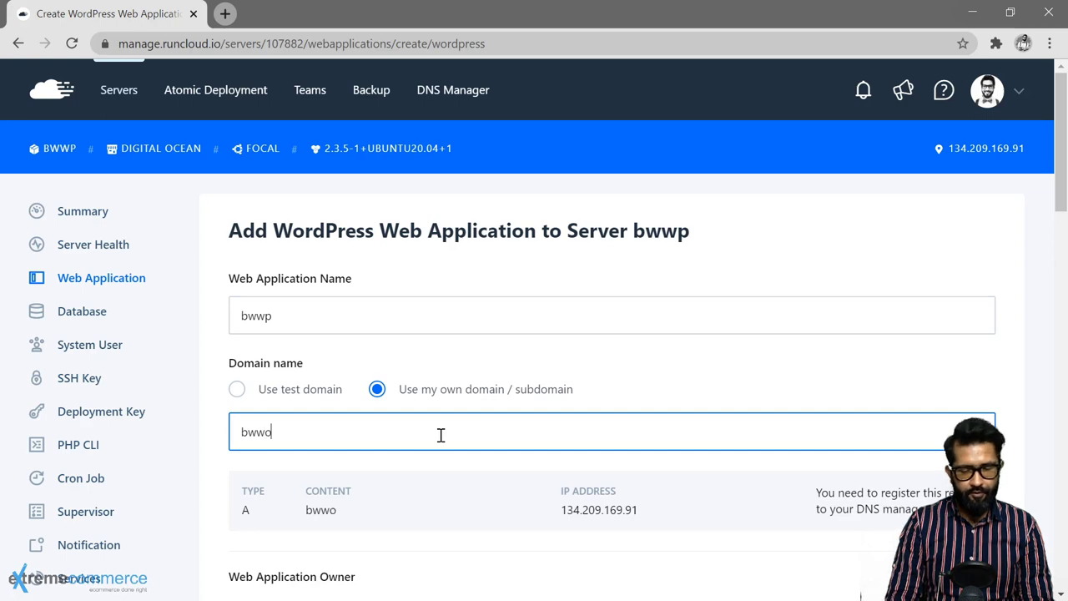
key("BackSpace")
type("p.xyz")
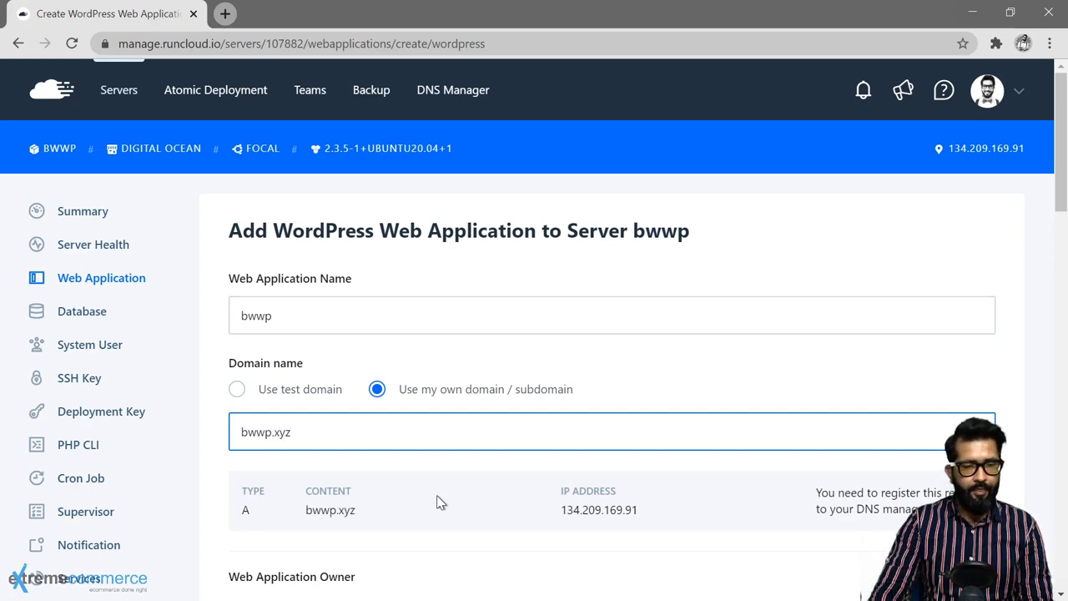
Turn off the use of an existing system user for the web application's owner
scroll(442, 501, "down", 1)
scroll(442, 500, "down", 3)
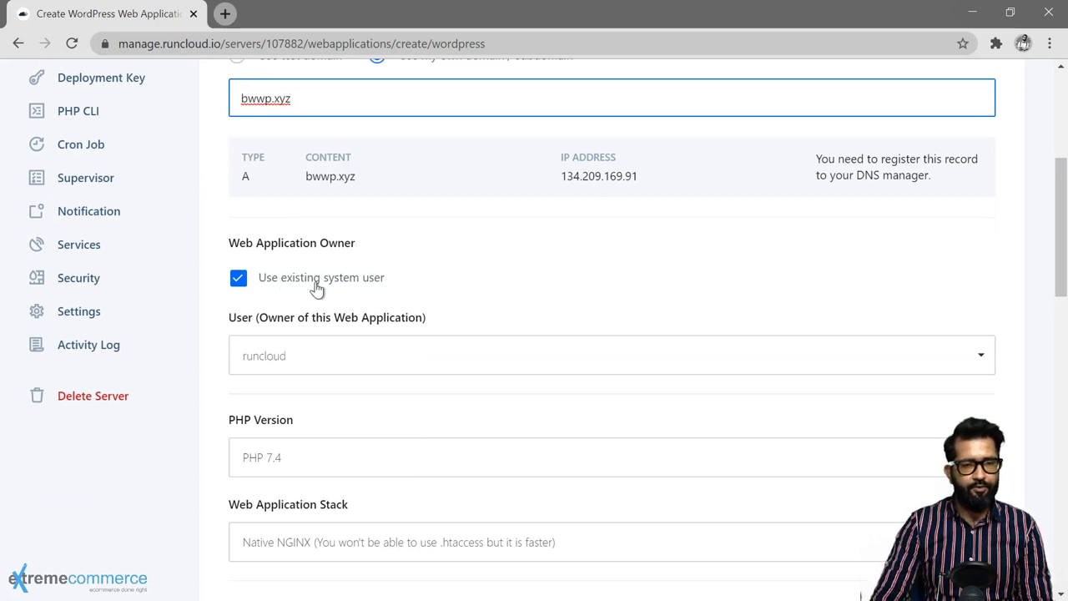
left_click(354, 357)
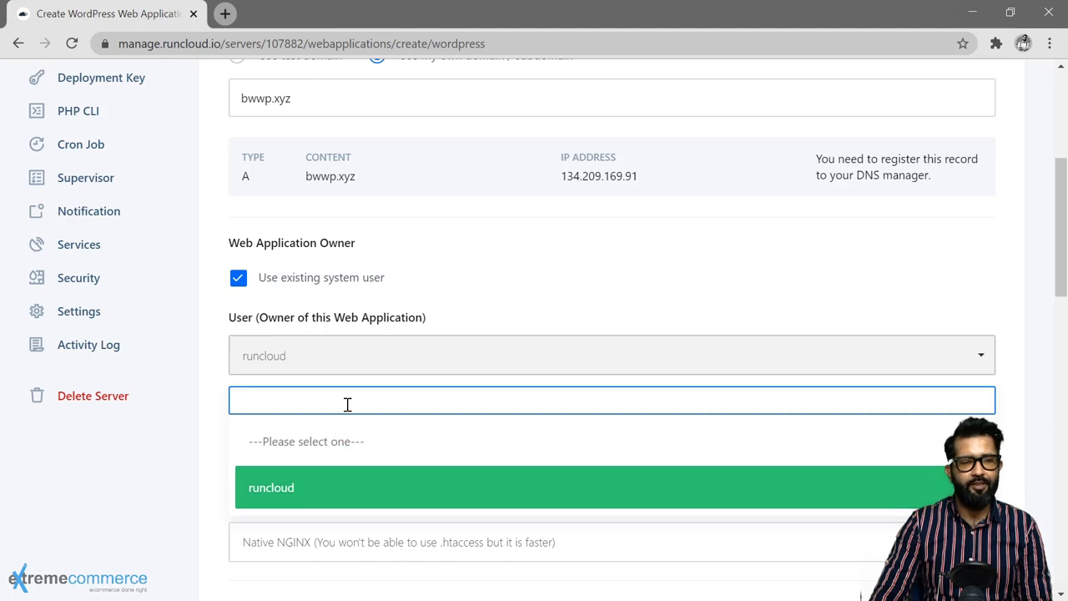
left_click(239, 280)
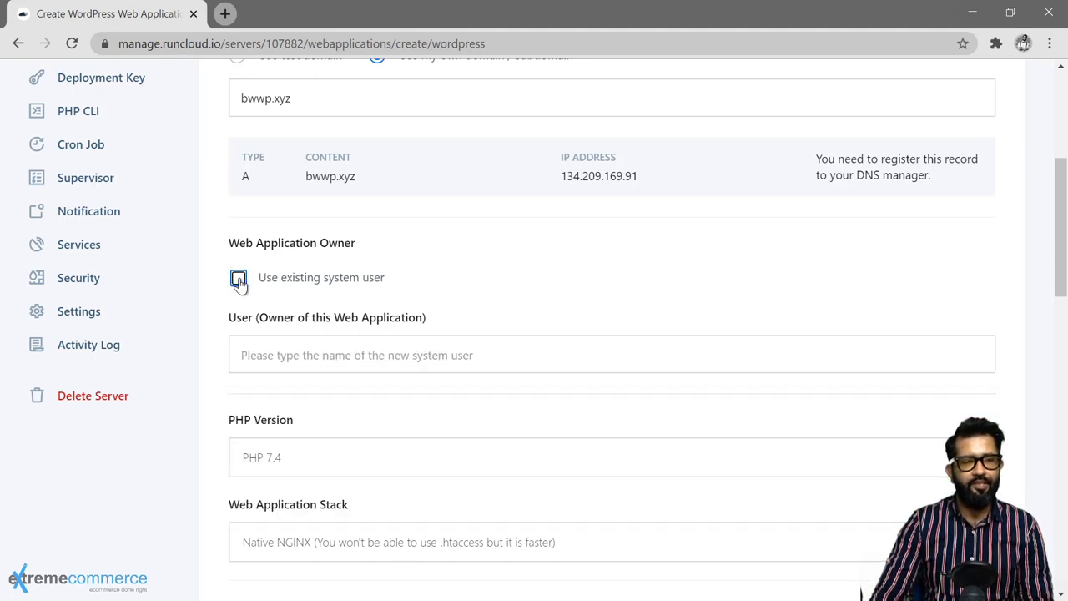
left_click(424, 357)
scroll(420, 362, "down", 2)
scroll(420, 368, "down", 1)
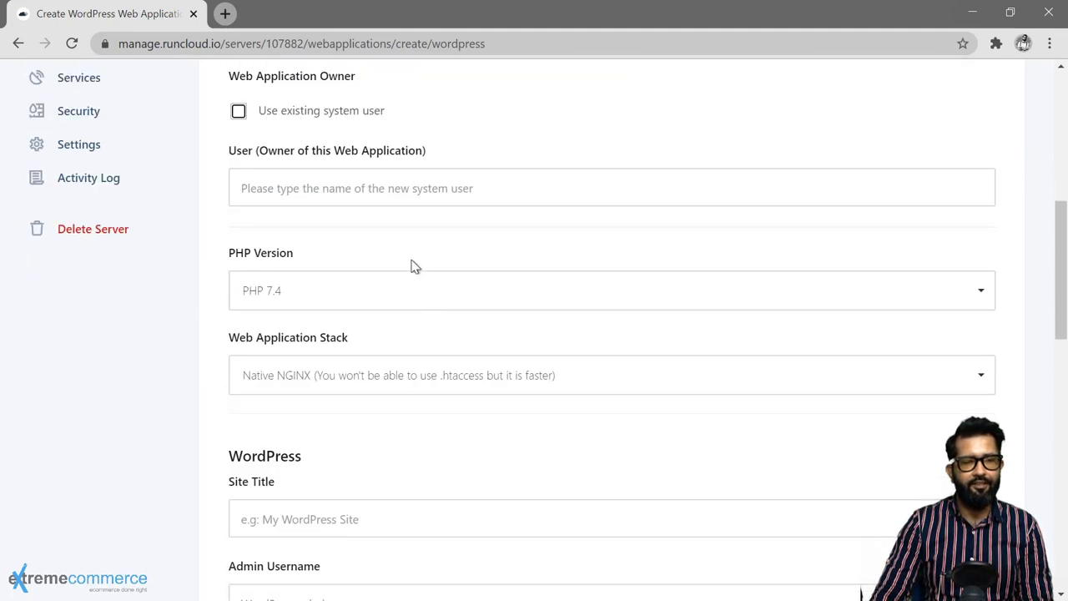
Enter a person's first name as the new system user owning the web application
left_click(417, 192)
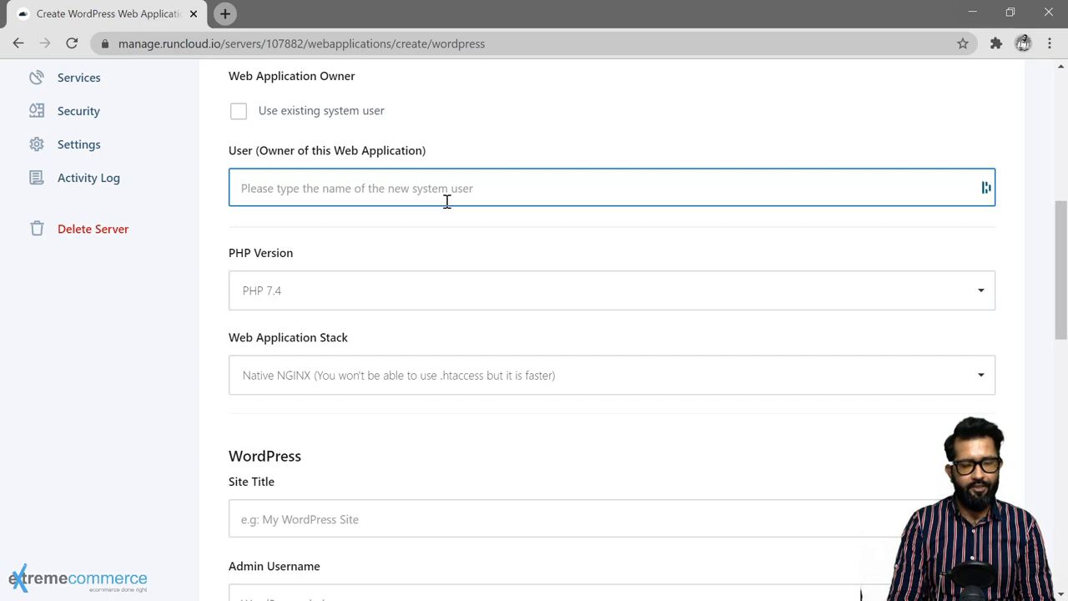
type("haroon")
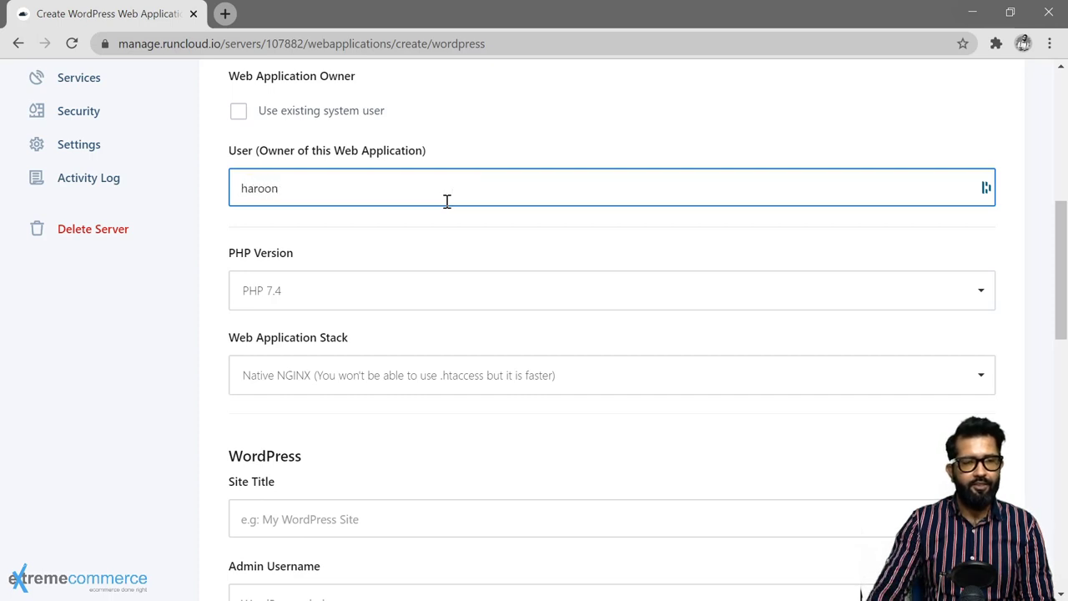
left_click(323, 222)
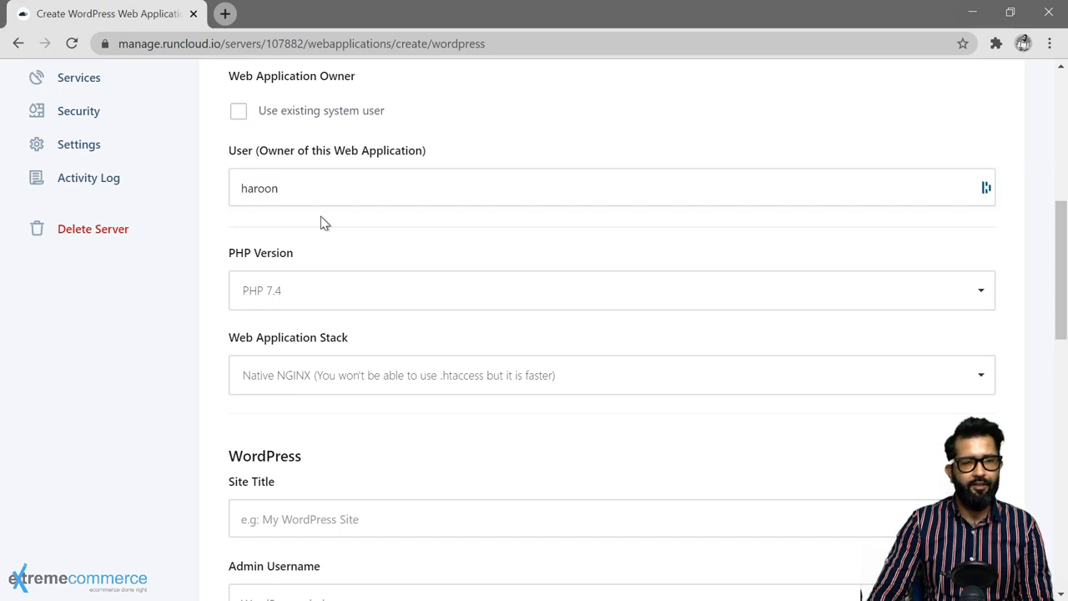
Replace the new owner's system user name with bwwp
left_click(283, 195)
double_click(271, 192)
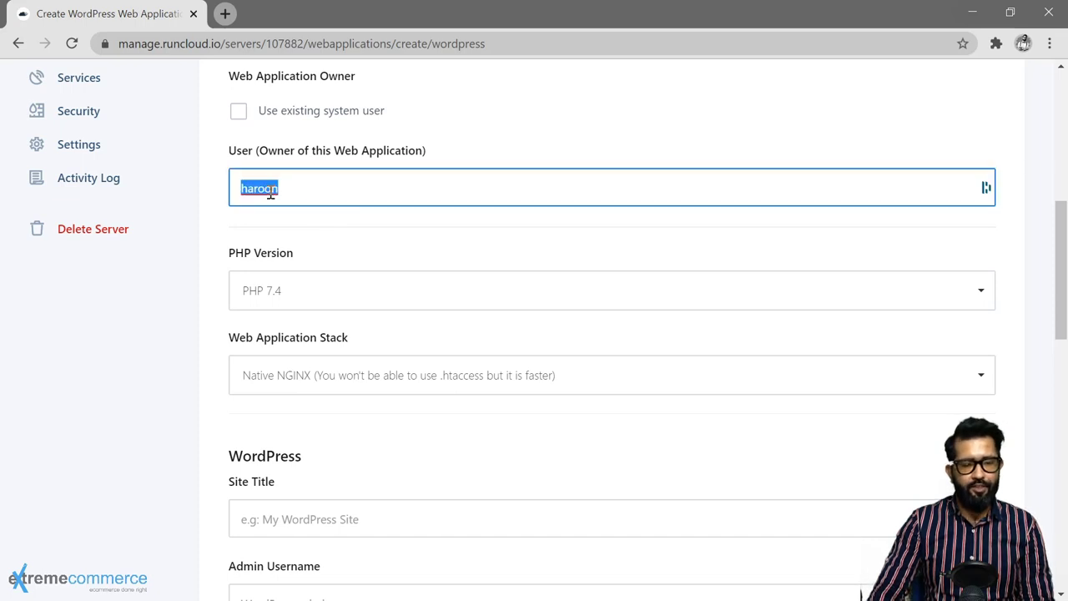
type("bww")
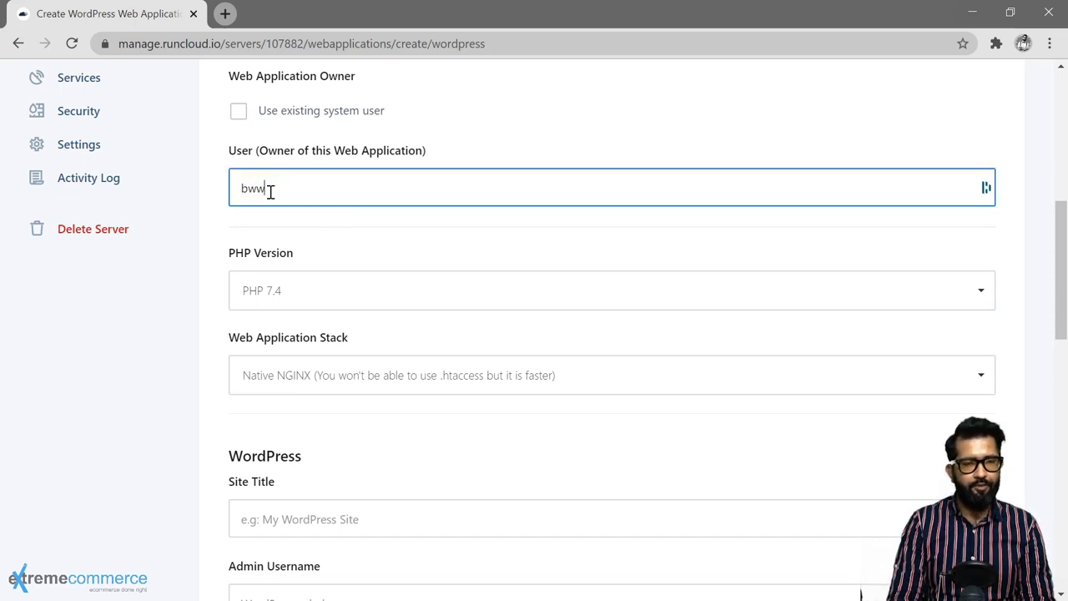
type("c")
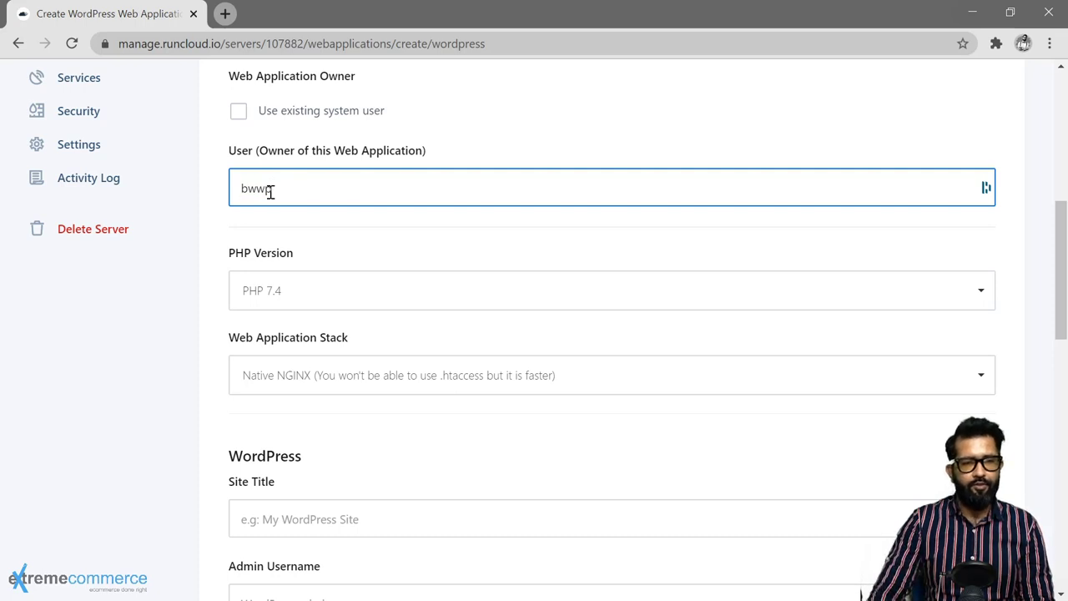
left_click(309, 221)
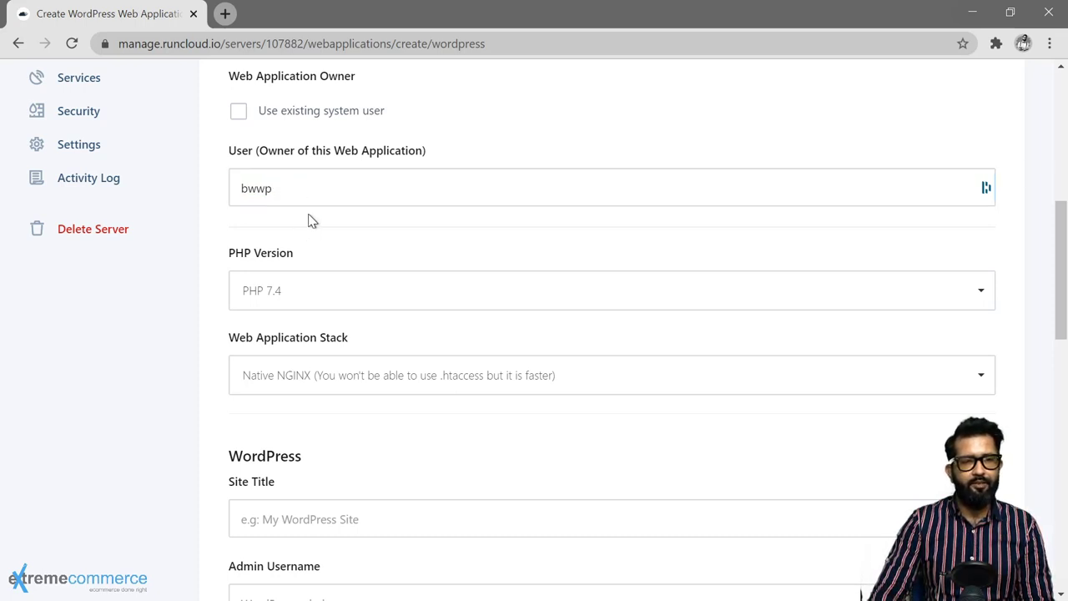
Review the owner and PHP version settings and the available web application stack options
scroll(309, 220, "down", 1)
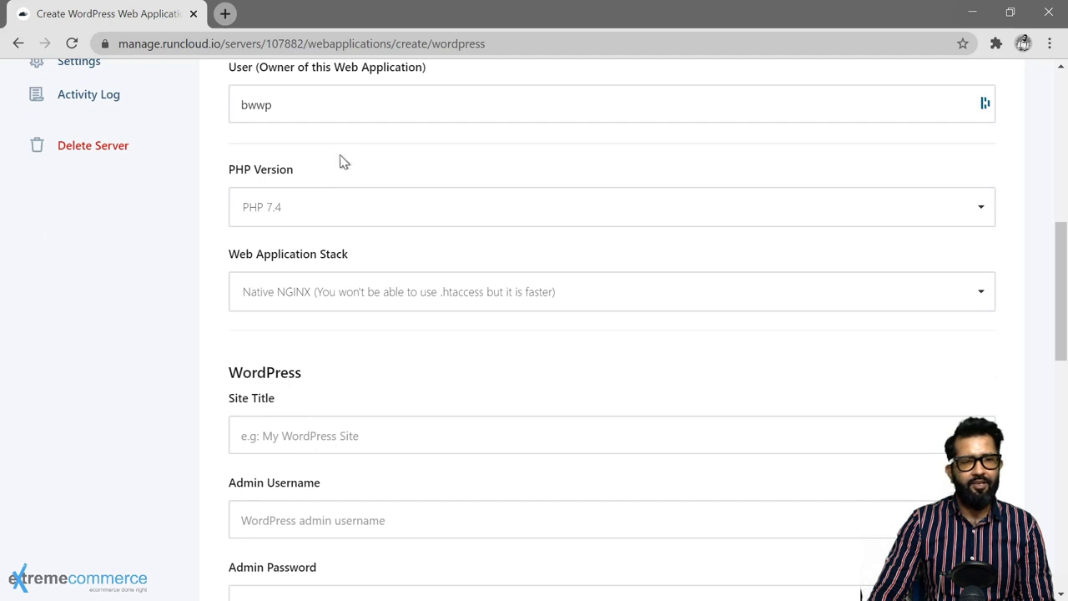
scroll(291, 143, "up", 2)
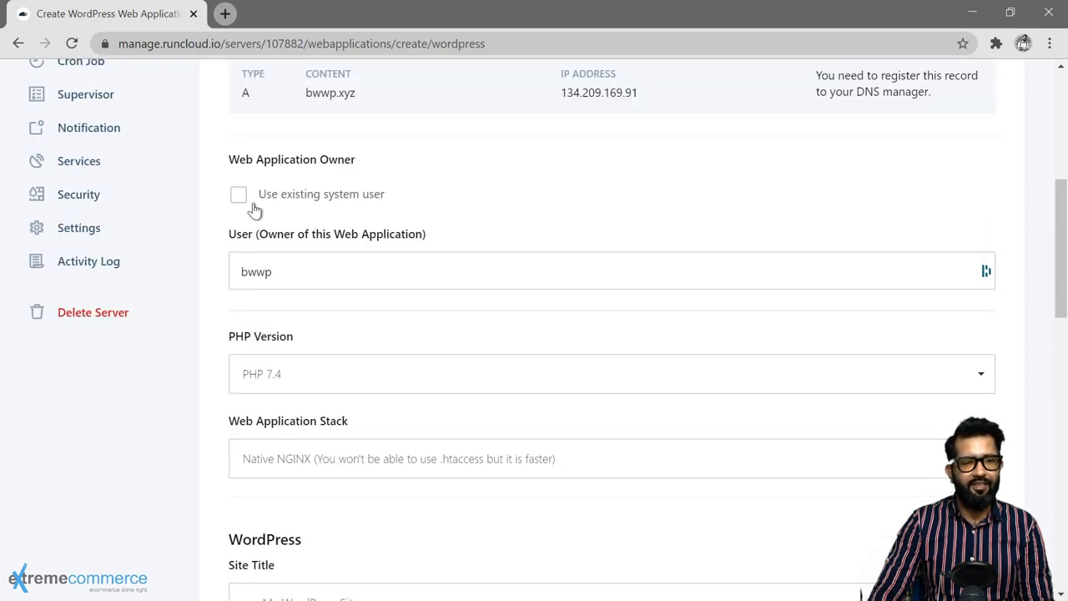
left_click(297, 271)
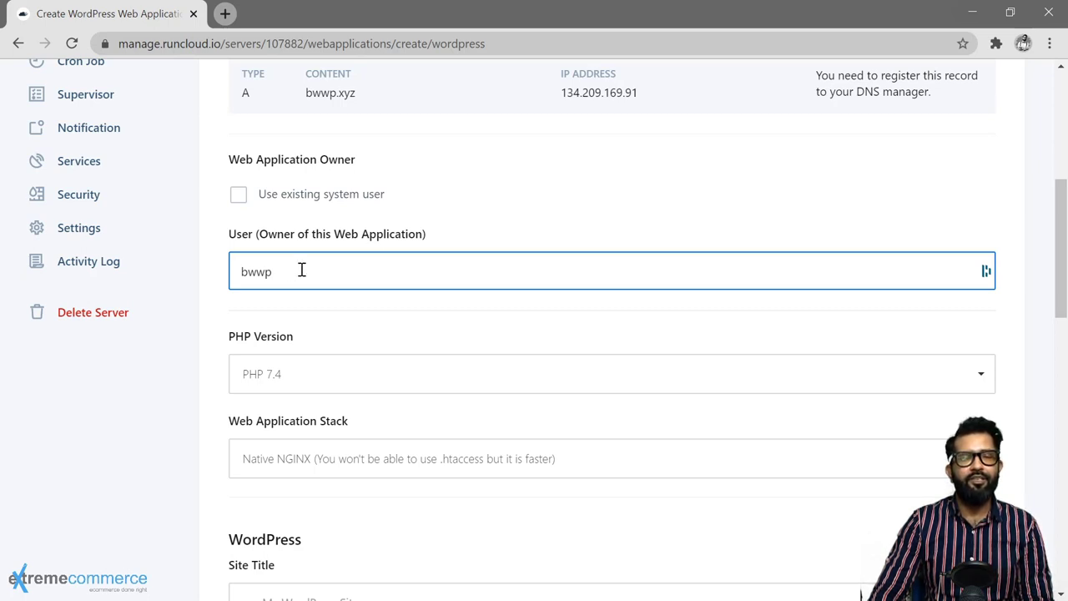
scroll(206, 304, "down", 2)
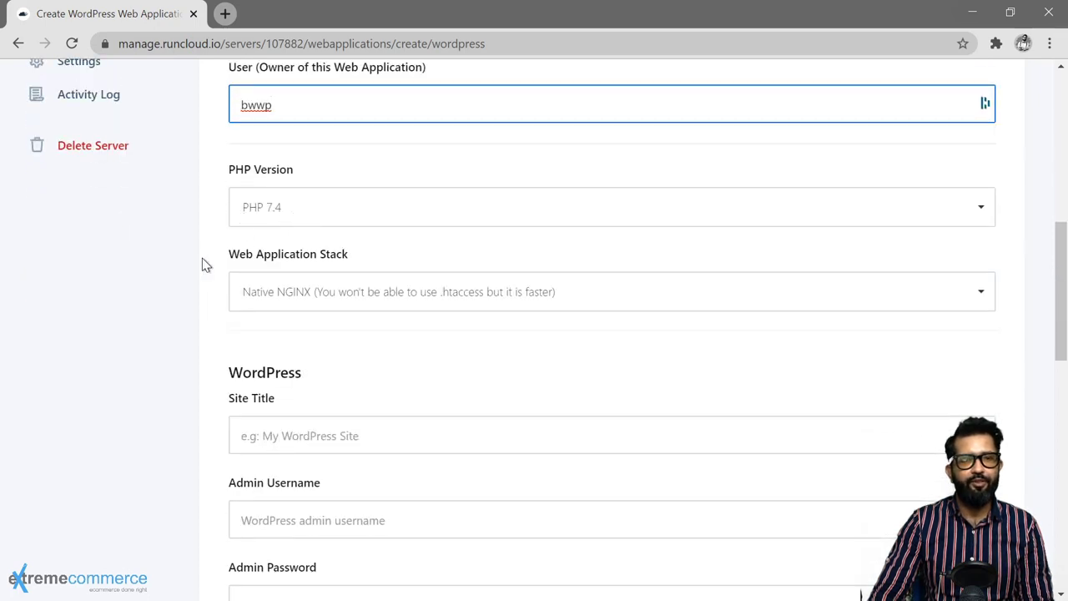
scroll(207, 260, "down", 1)
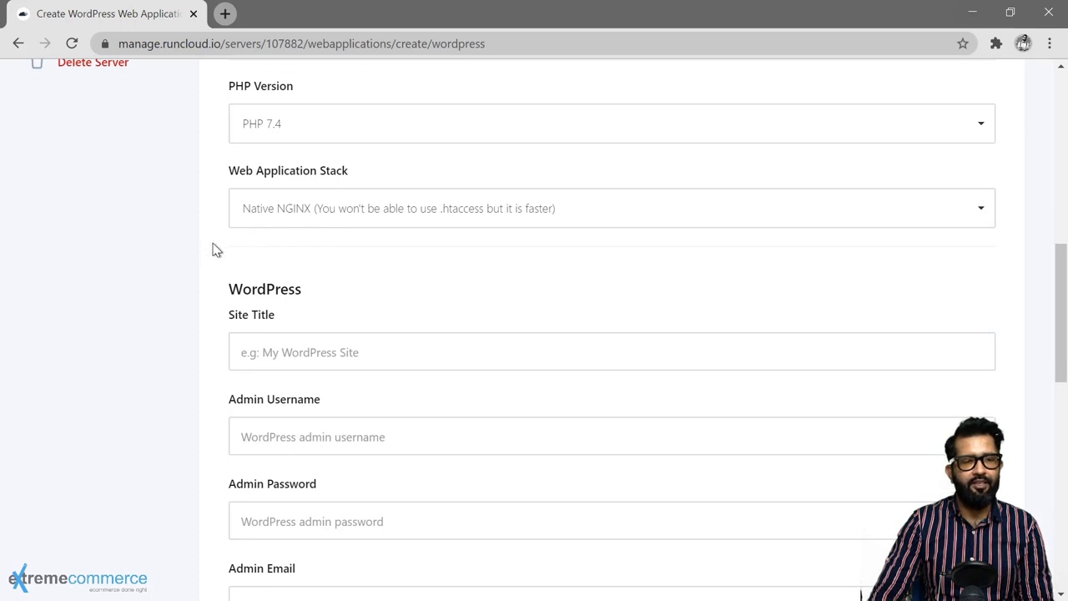
scroll(213, 242, "down", 1)
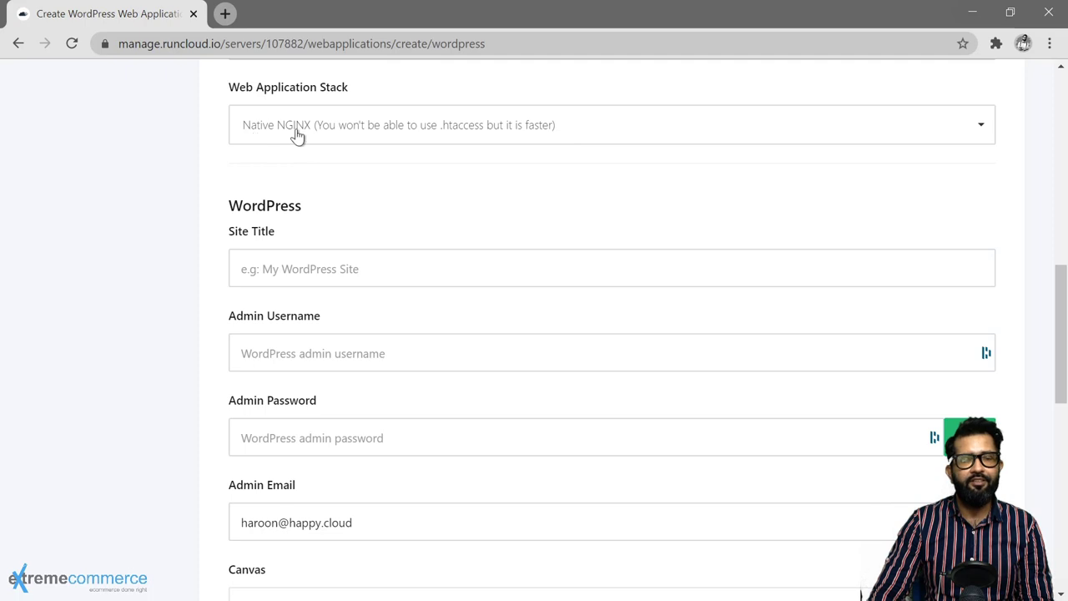
left_click(577, 137)
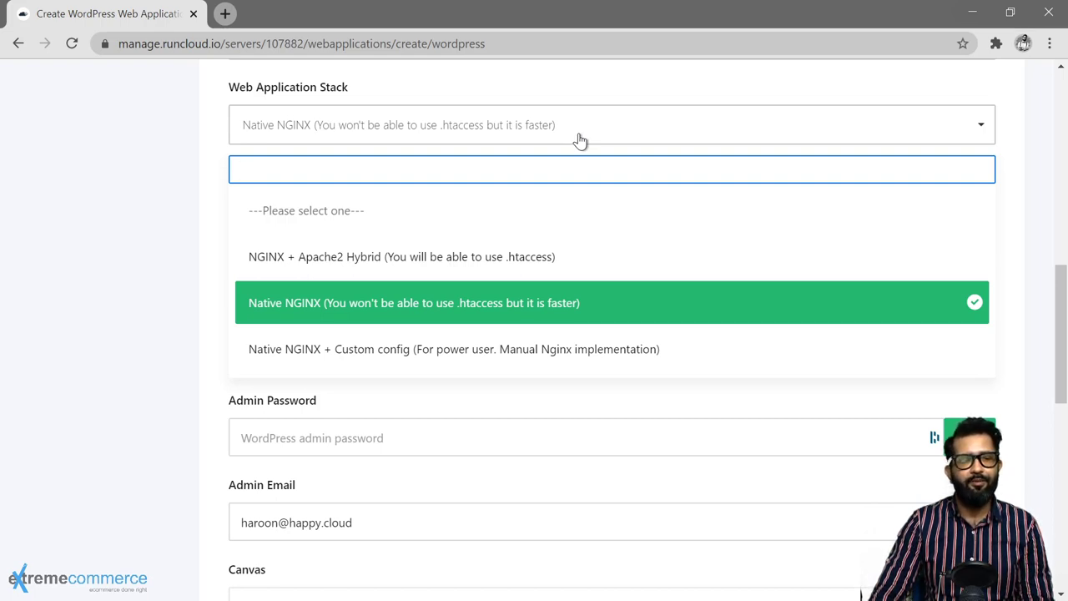
left_click(175, 212)
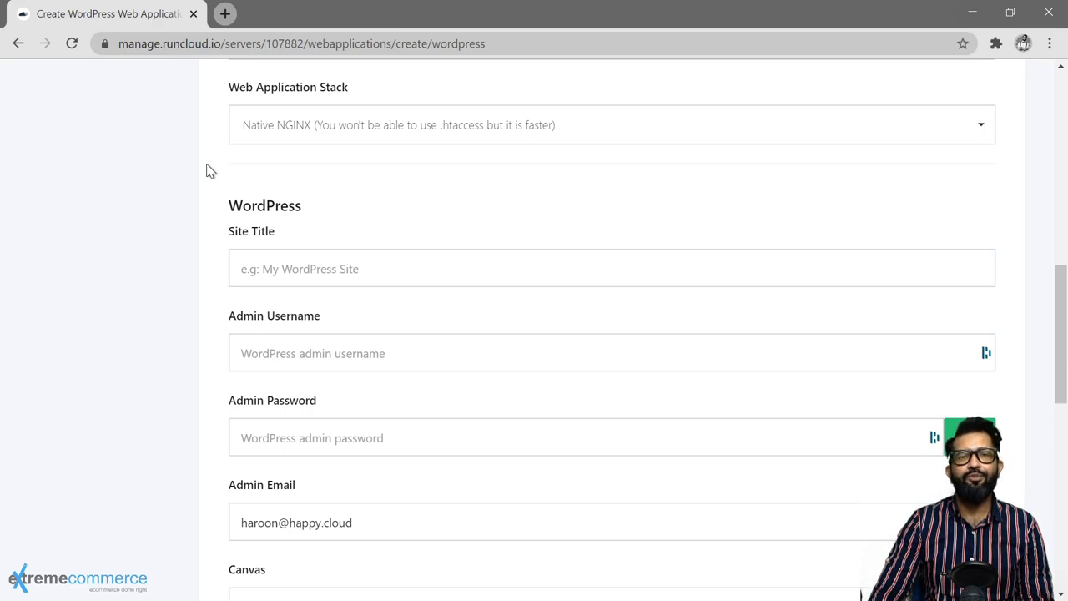
Enter "Build with WordPress" as the WordPress site title
scroll(208, 170, "down", 2)
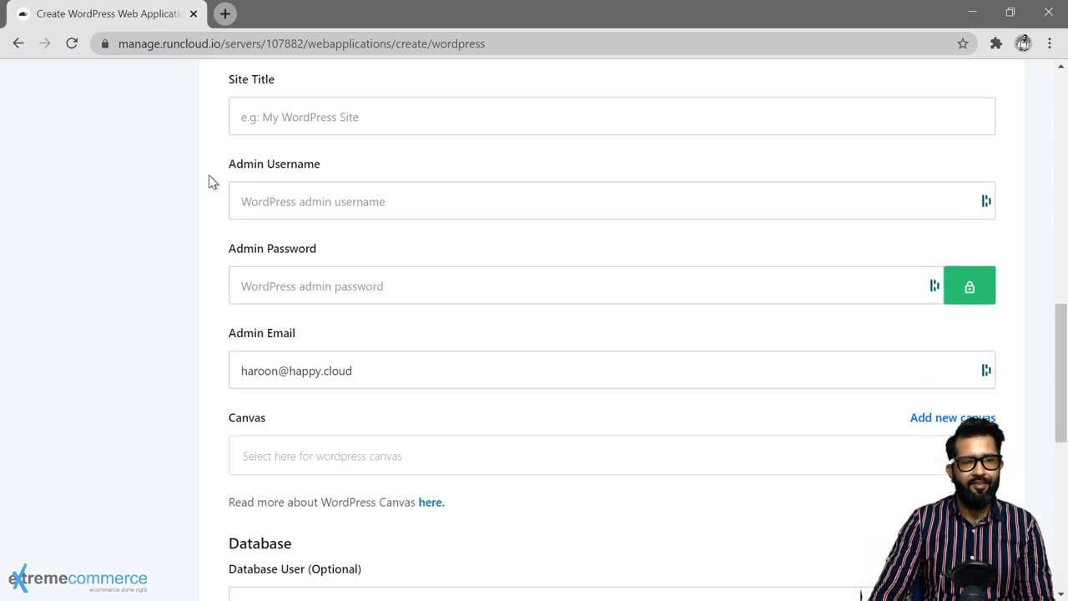
scroll(213, 182, "up", 3)
scroll(209, 181, "down", 1)
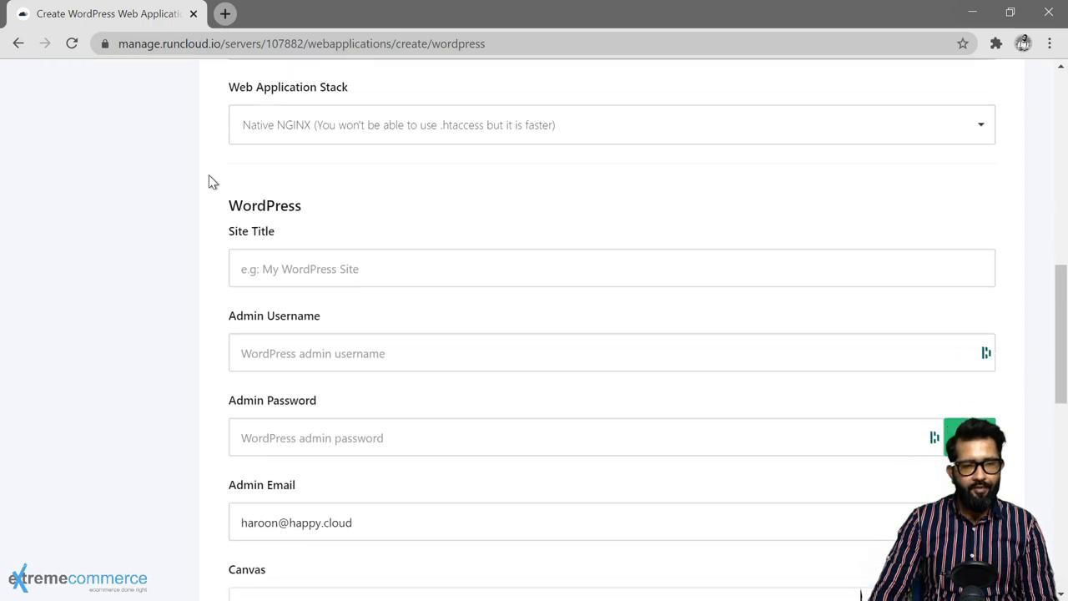
left_click(376, 271)
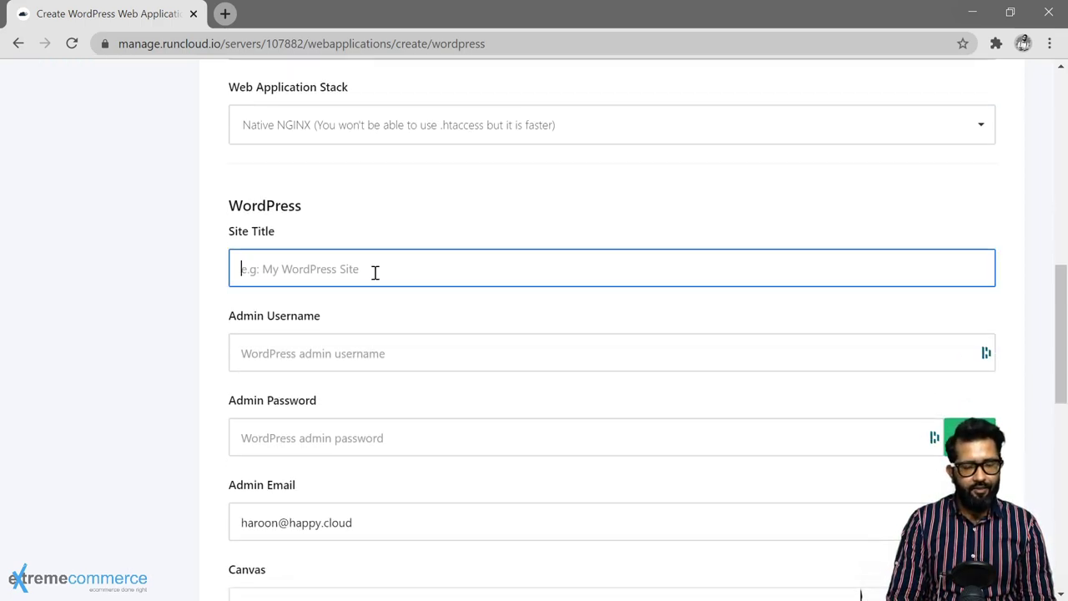
type("Build ")
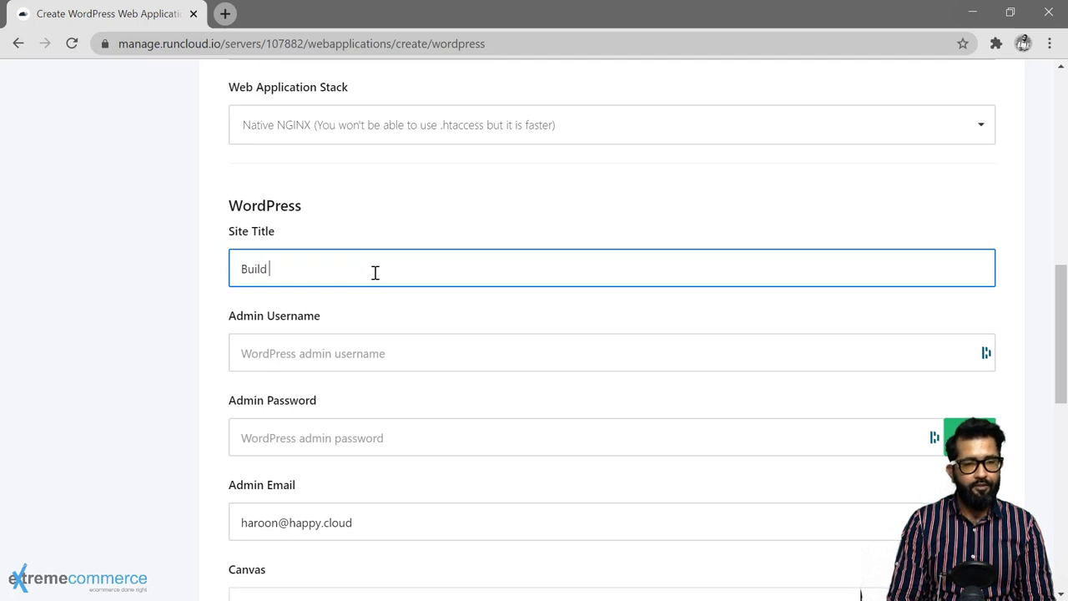
type("with WordPre")
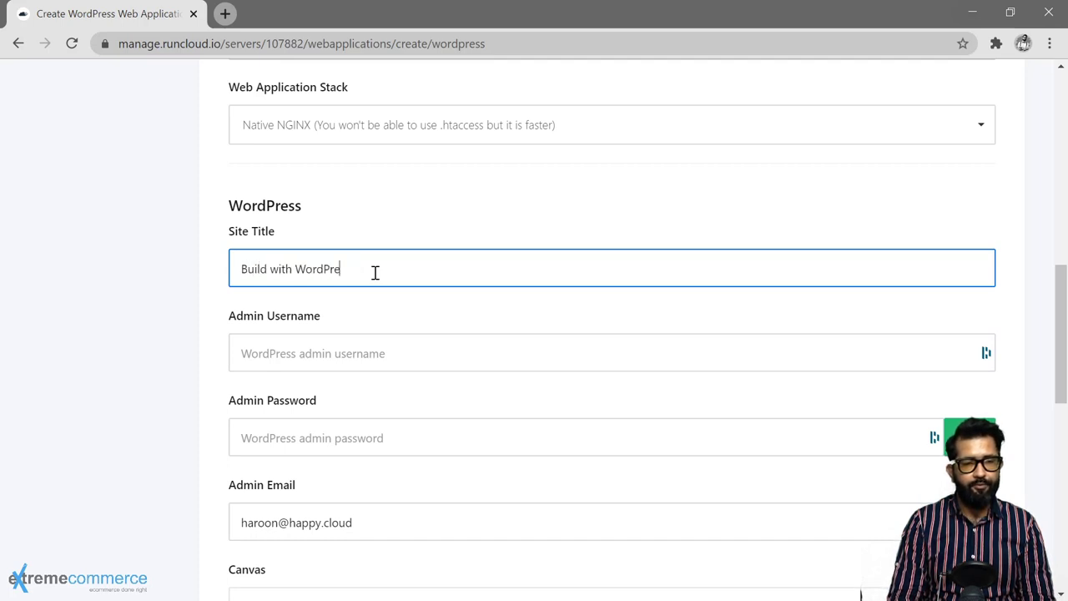
type("ss")
Add "Let's" at the beginning of the site title so it reads "Let's Build with WordPress"
scroll(192, 395, "down", 1)
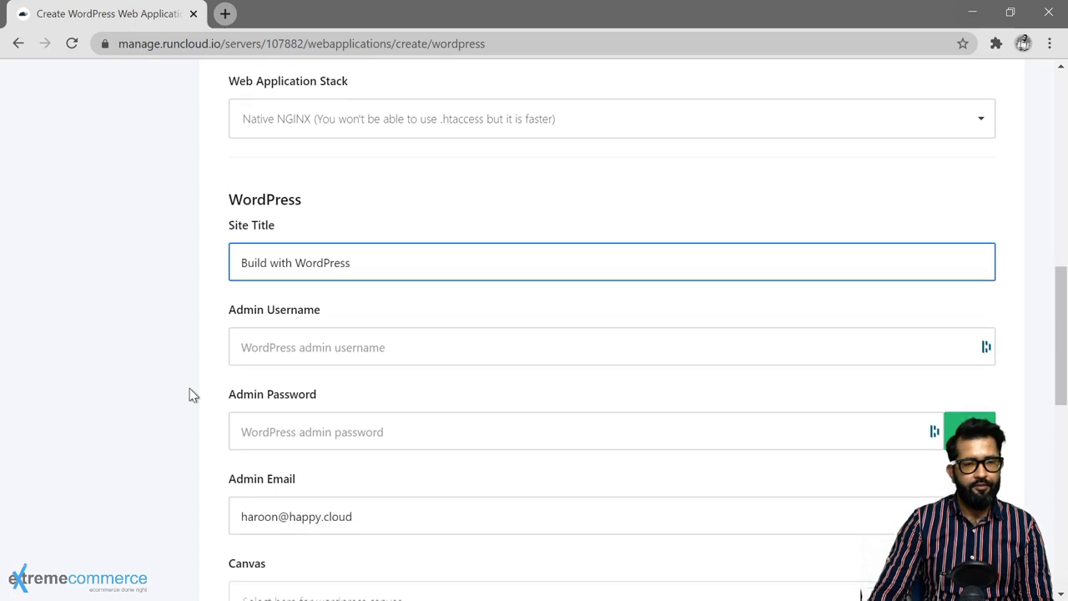
scroll(190, 395, "down", 1)
left_click(232, 193)
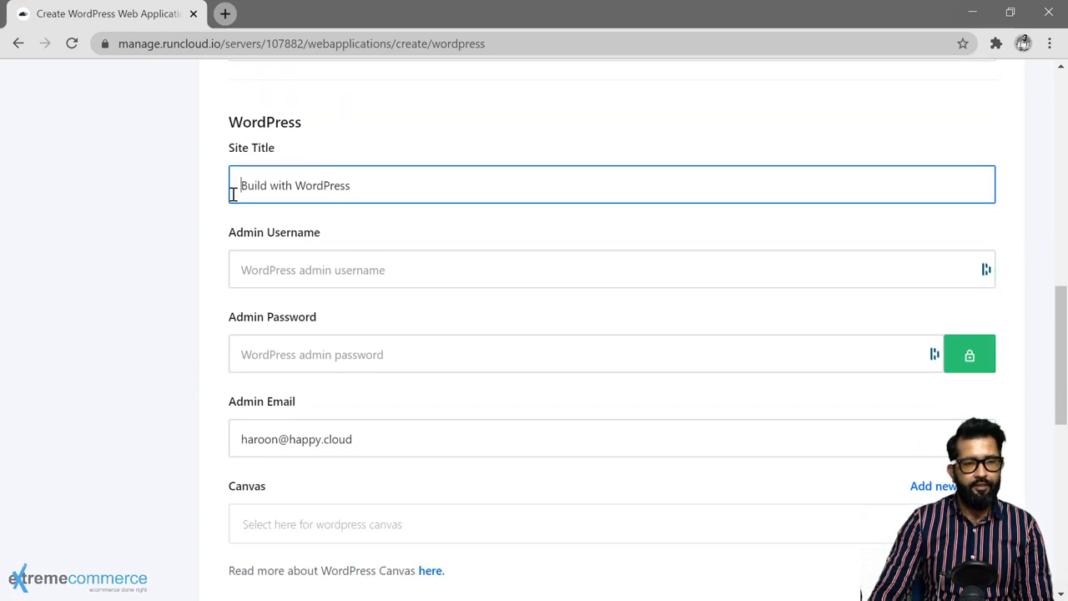
type("Let's")
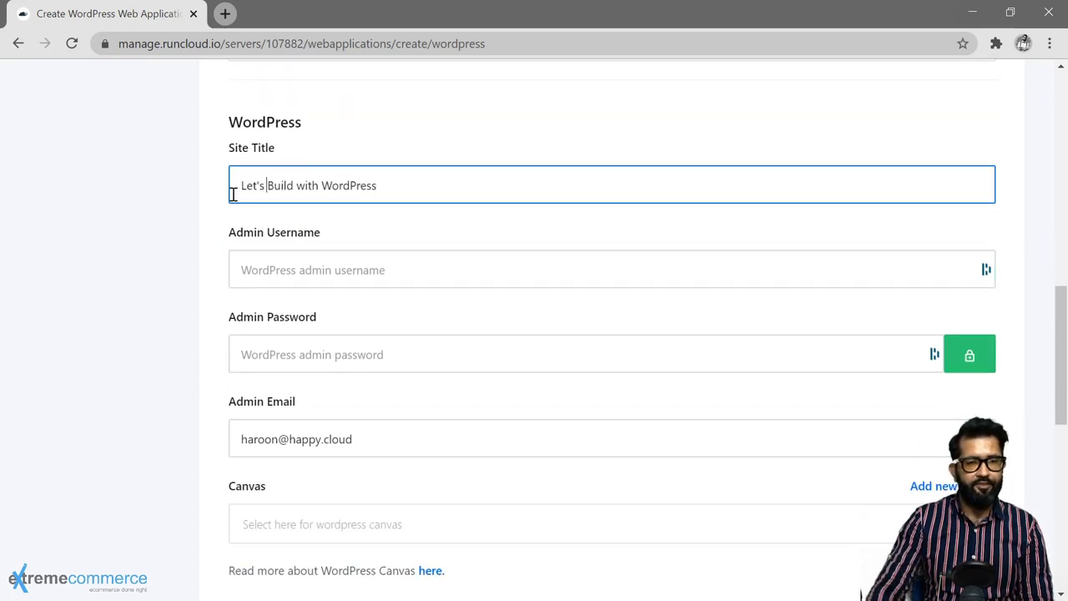
Enter the WordPress admin username and the admin password, keeping the prefilled admin email
left_click(412, 272)
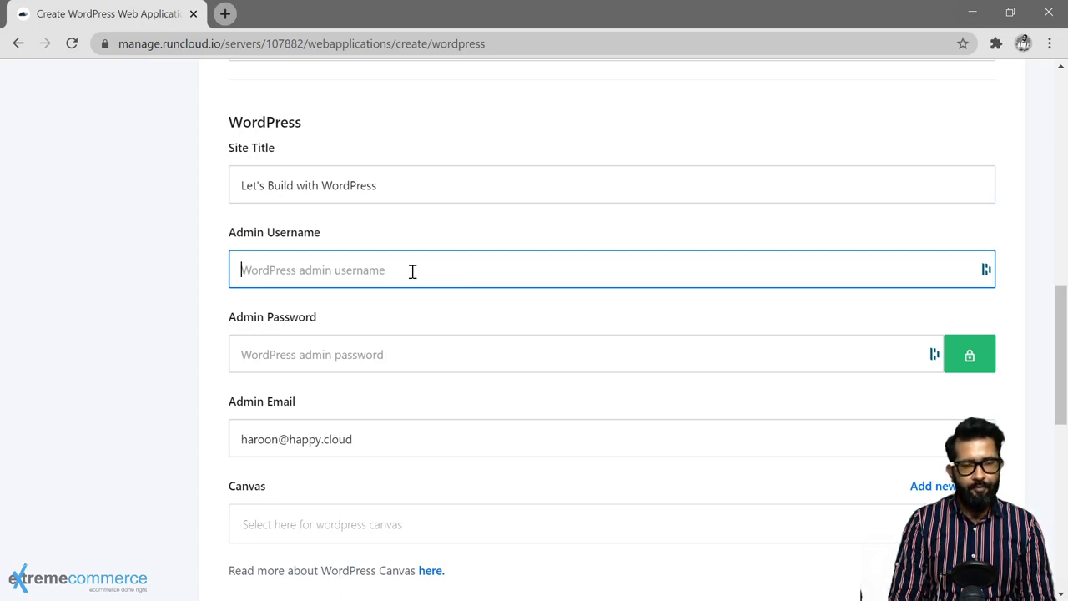
type("haroon")
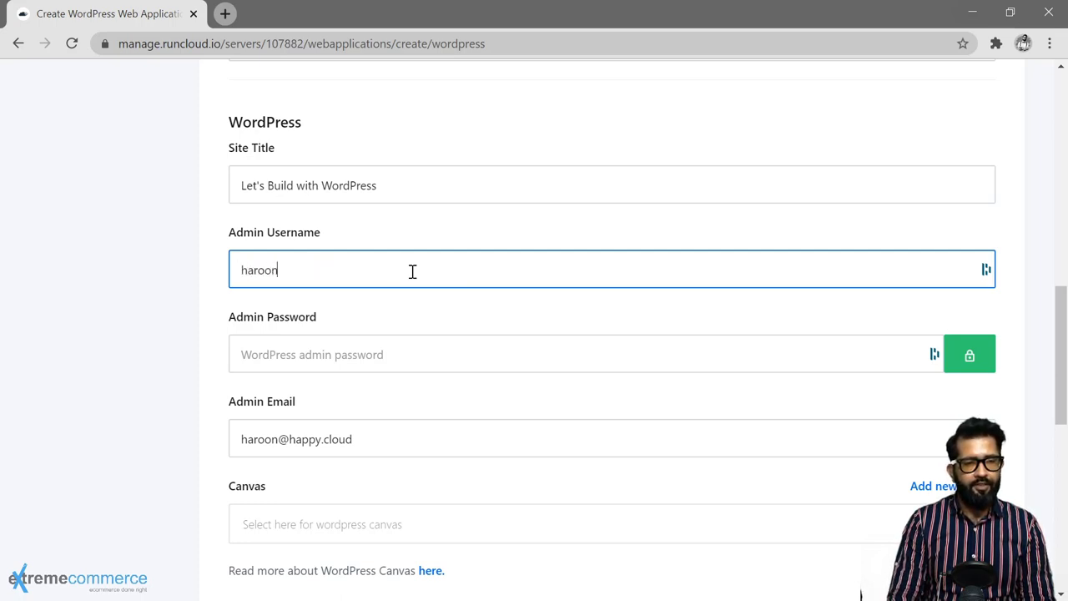
left_click(423, 353)
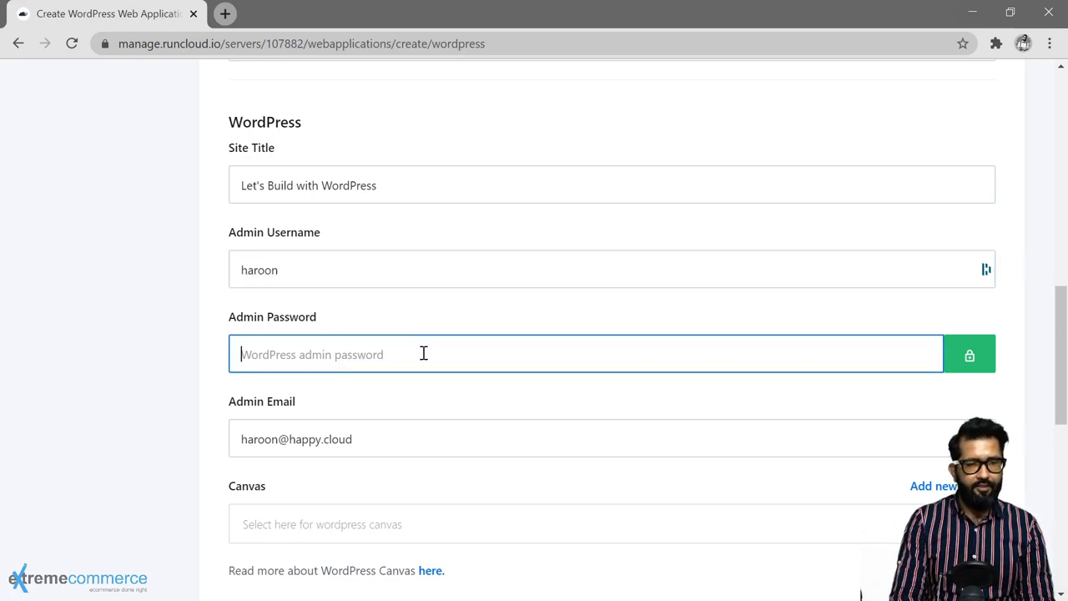
type("•")
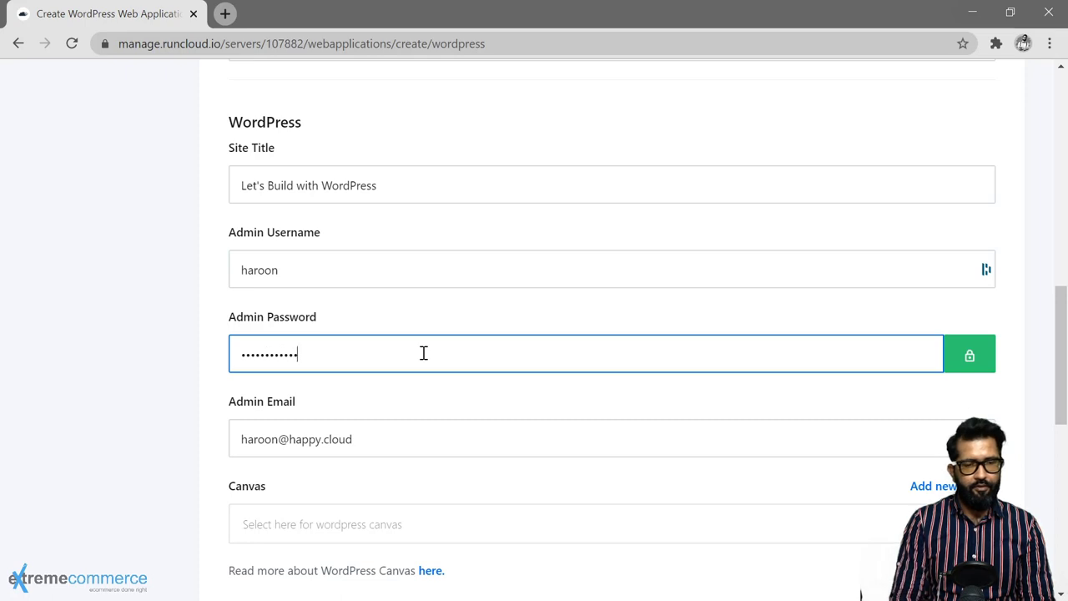
scroll(186, 406, "down", 2)
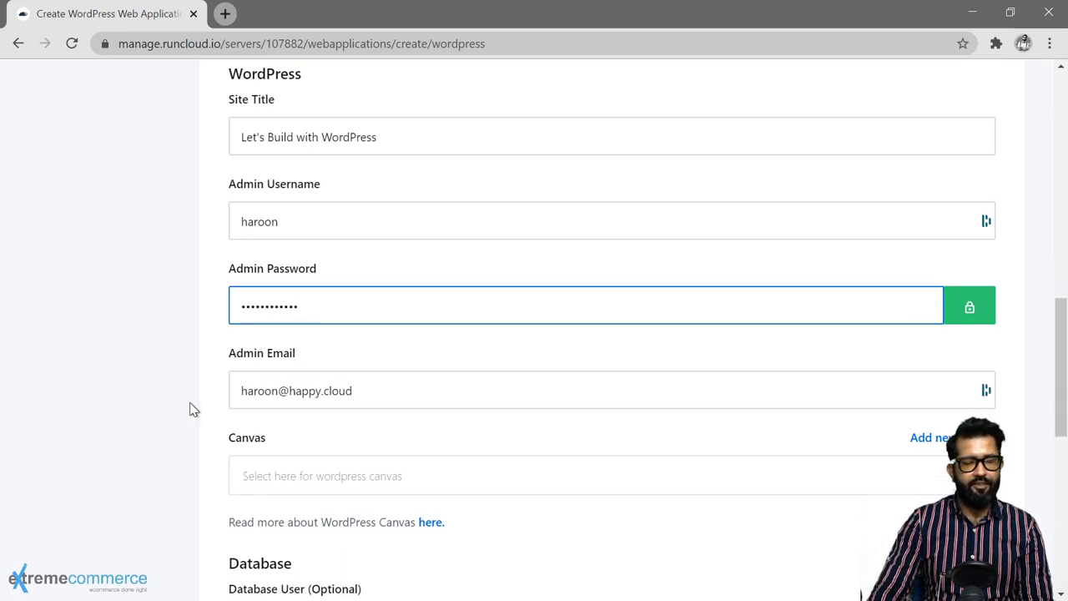
left_click(364, 272)
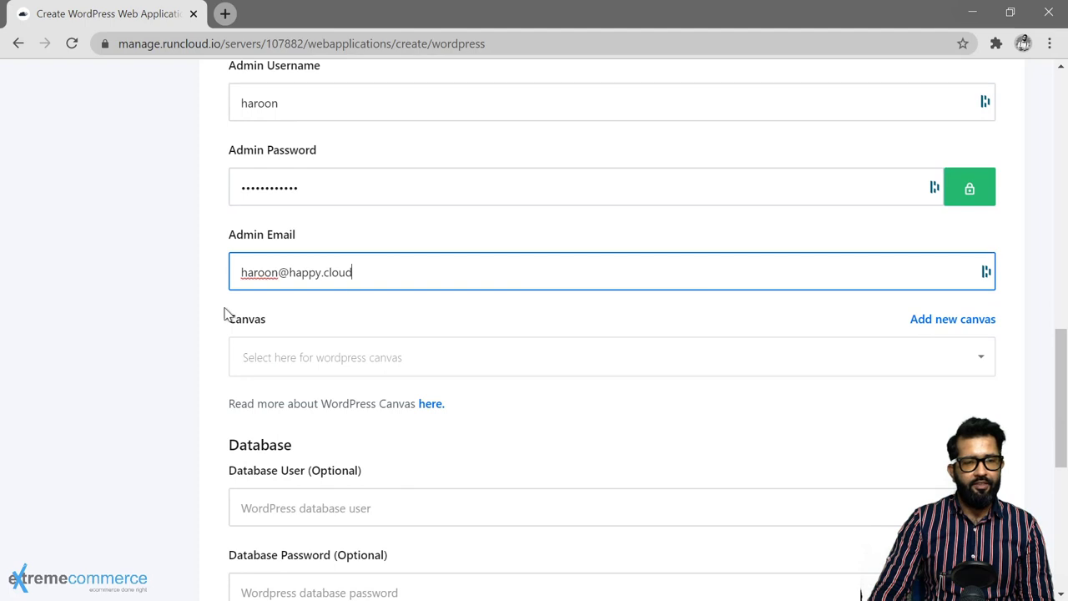
Change the WordPress database table prefix to bw_, leaving the optional database user, password and name blank
scroll(190, 305, "down", 1)
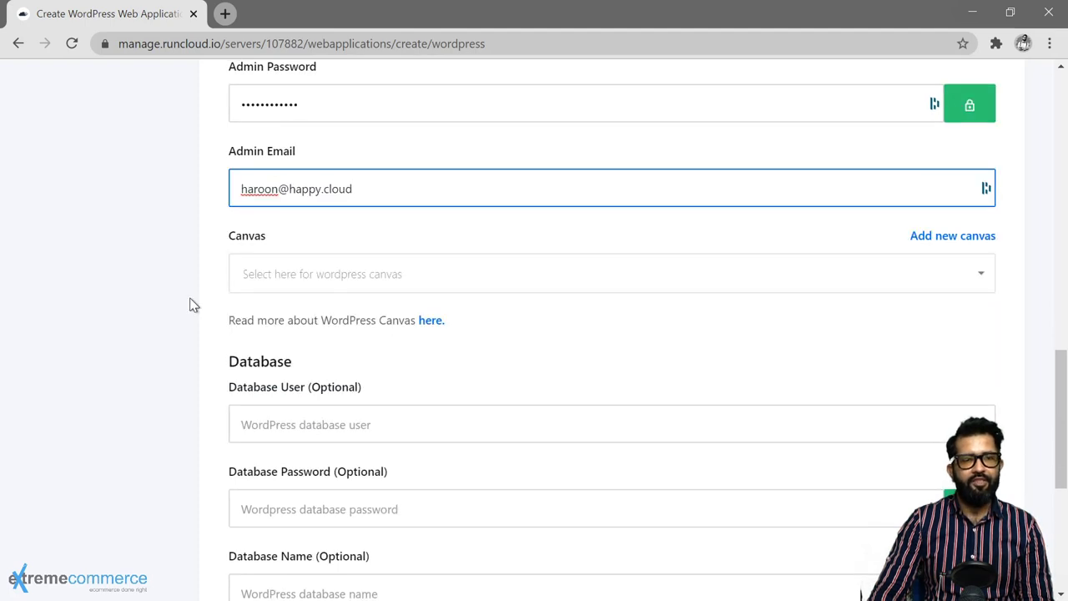
scroll(197, 273, "down", 3)
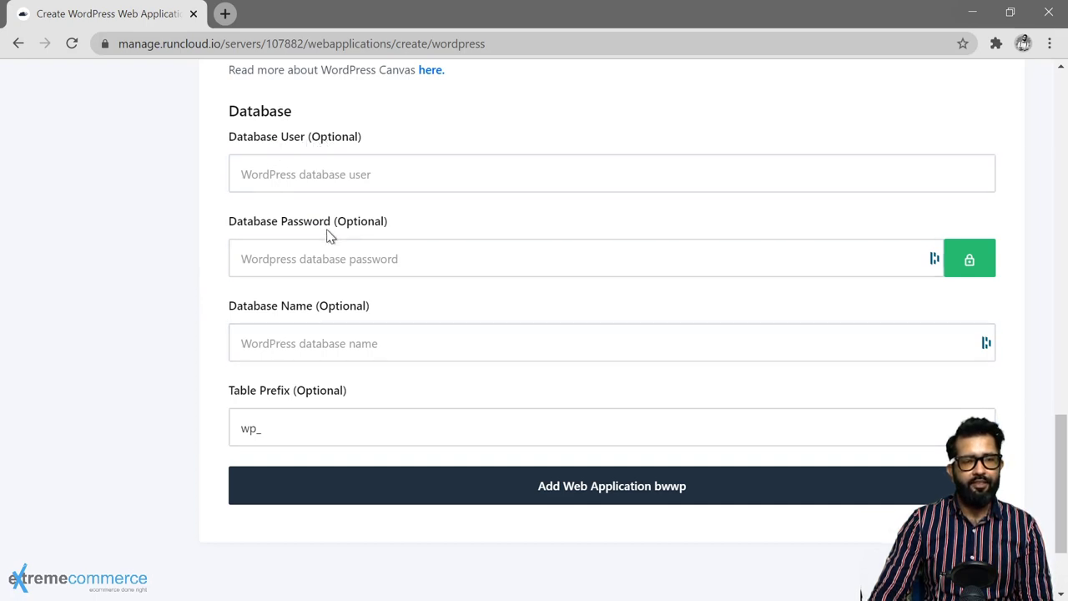
left_click(250, 173)
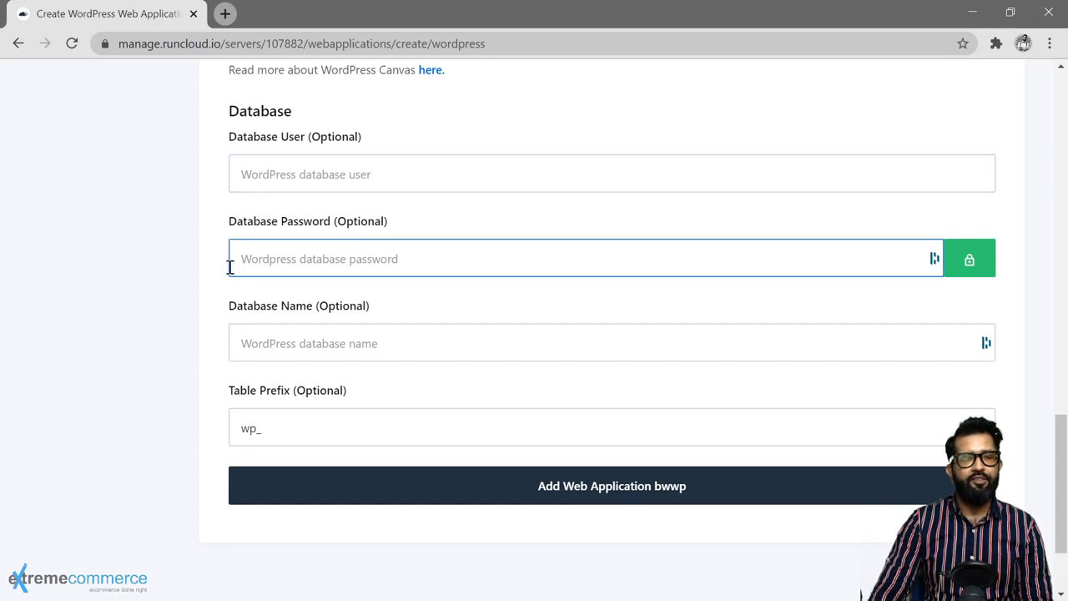
scroll(193, 271, "down", 1)
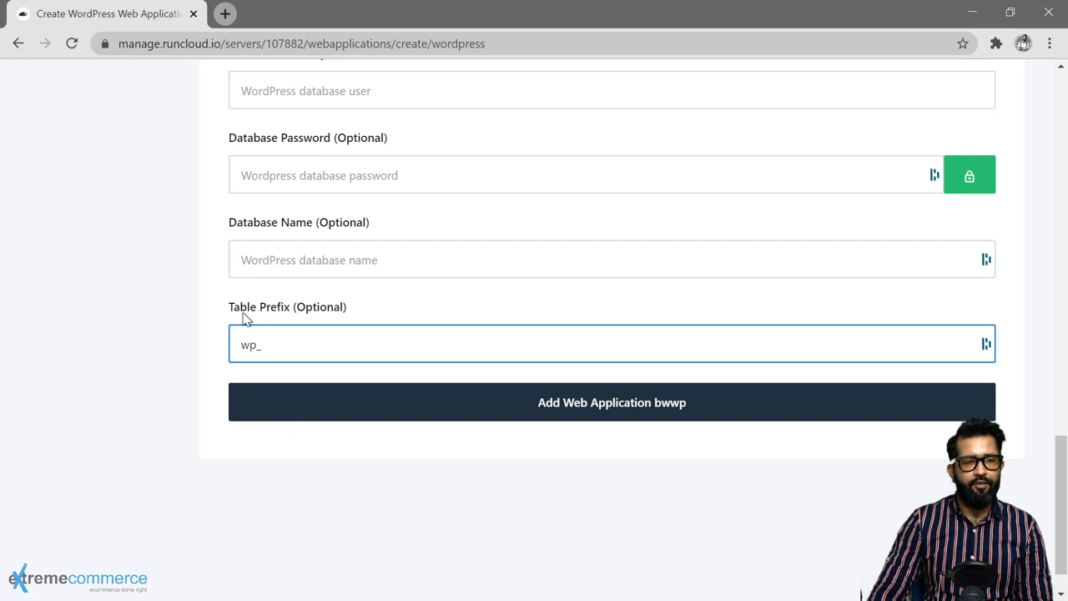
left_click(261, 348)
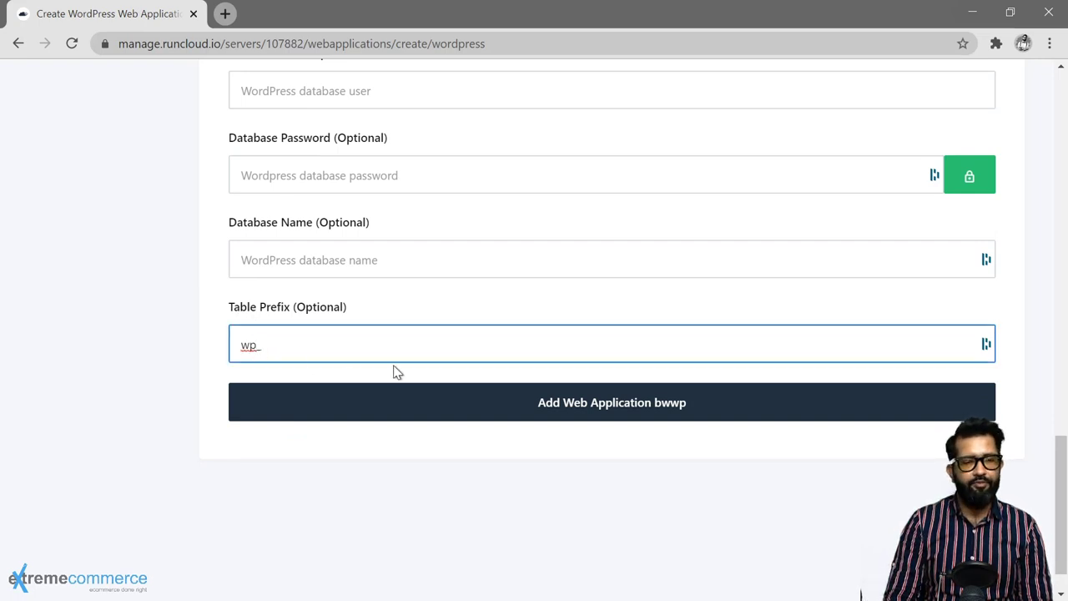
key("shift+Left")
key("shift+Left")
key("shift+Left")
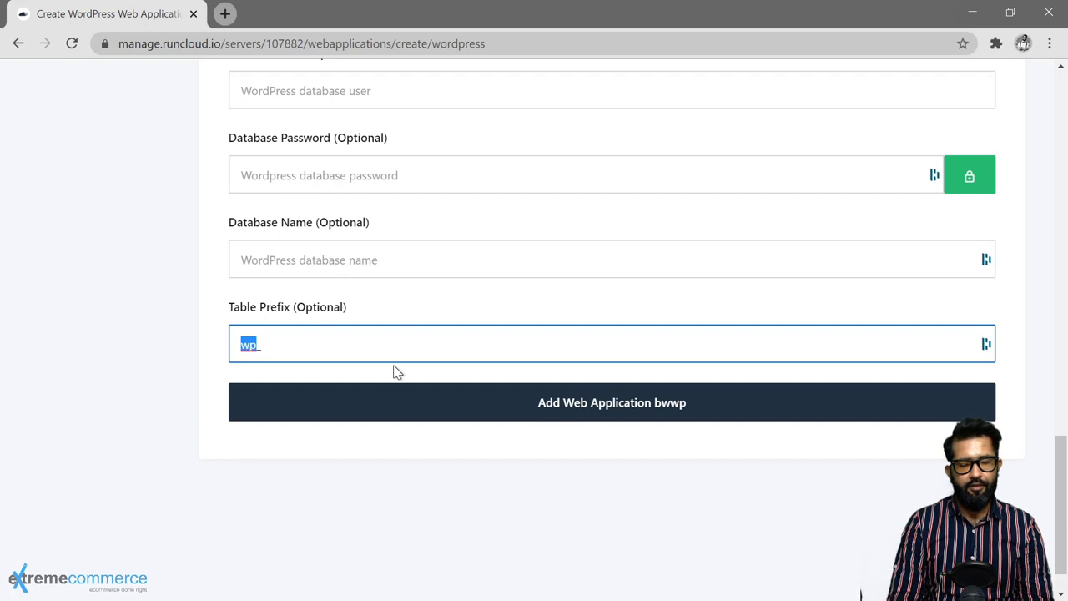
type("b")
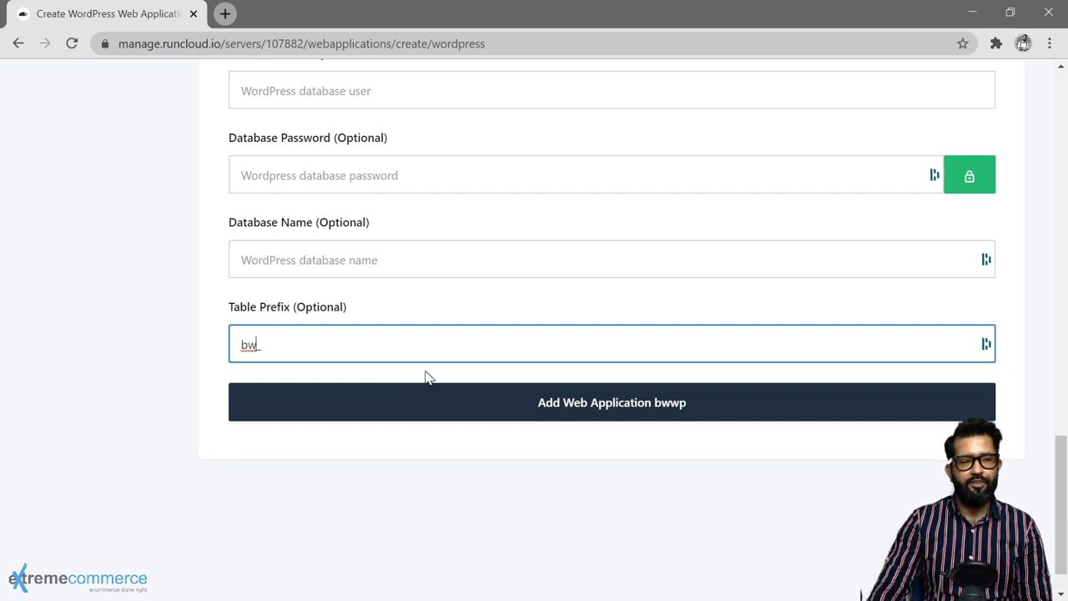
Add the web application bwwp and look over its summary page
left_click(593, 404)
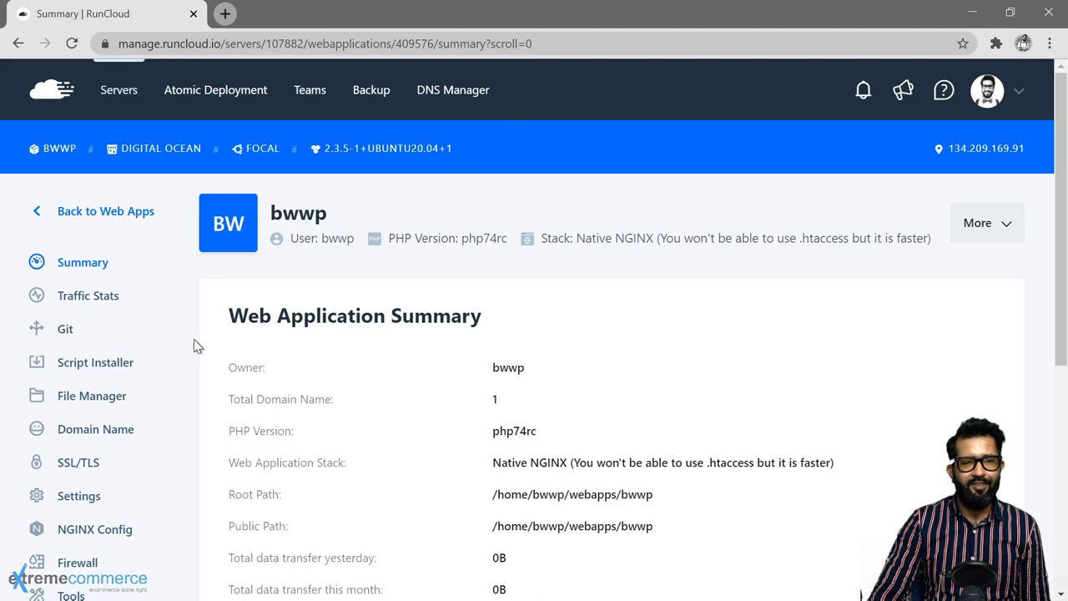
scroll(217, 400, "down", 1)
scroll(217, 402, "up", 1)
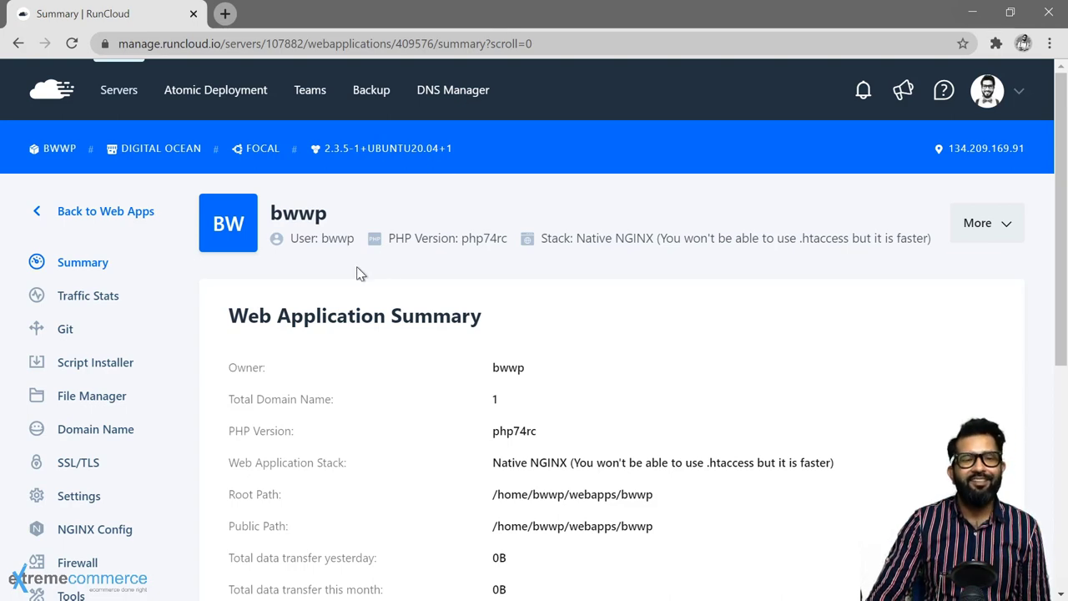
scroll(359, 274, "down", 3)
scroll(359, 275, "up", 3)
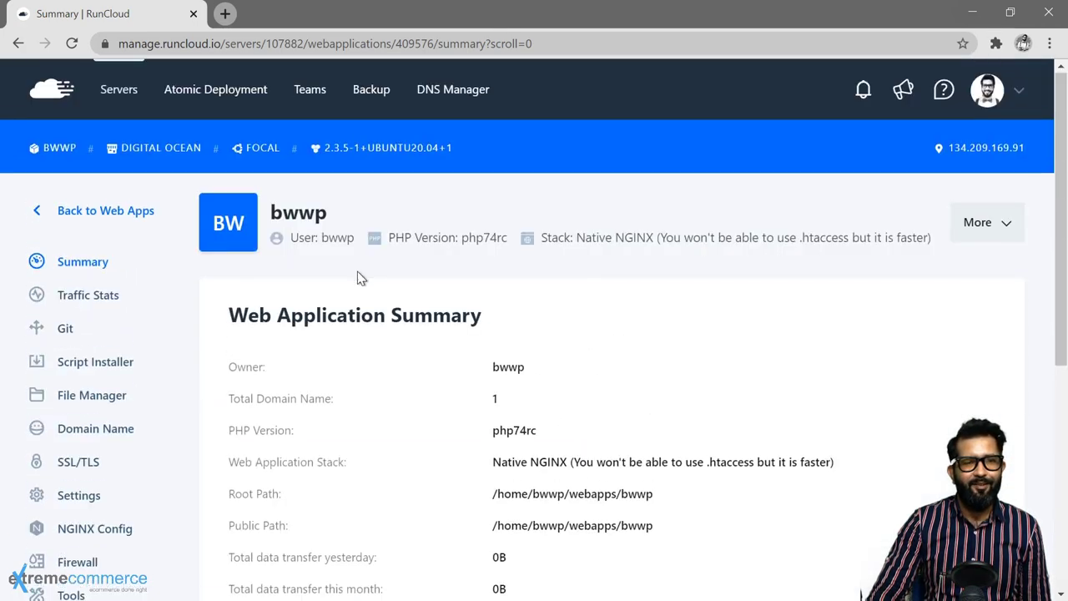
Open bwwp.xyz in a new browser tab and look through the site's home page
left_click(225, 14)
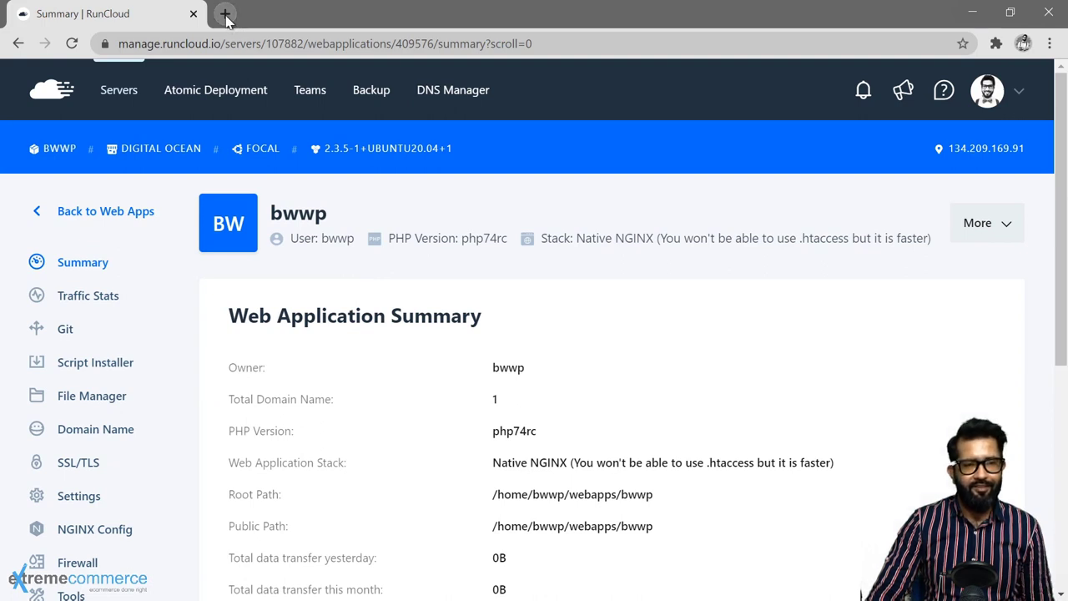
type("bww")
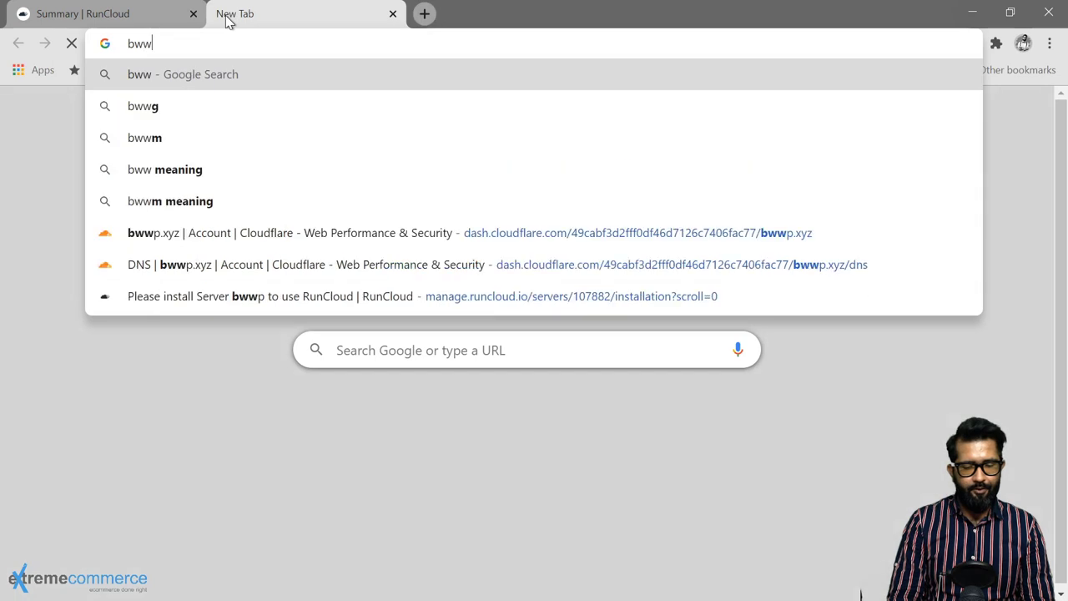
type("p.xy")
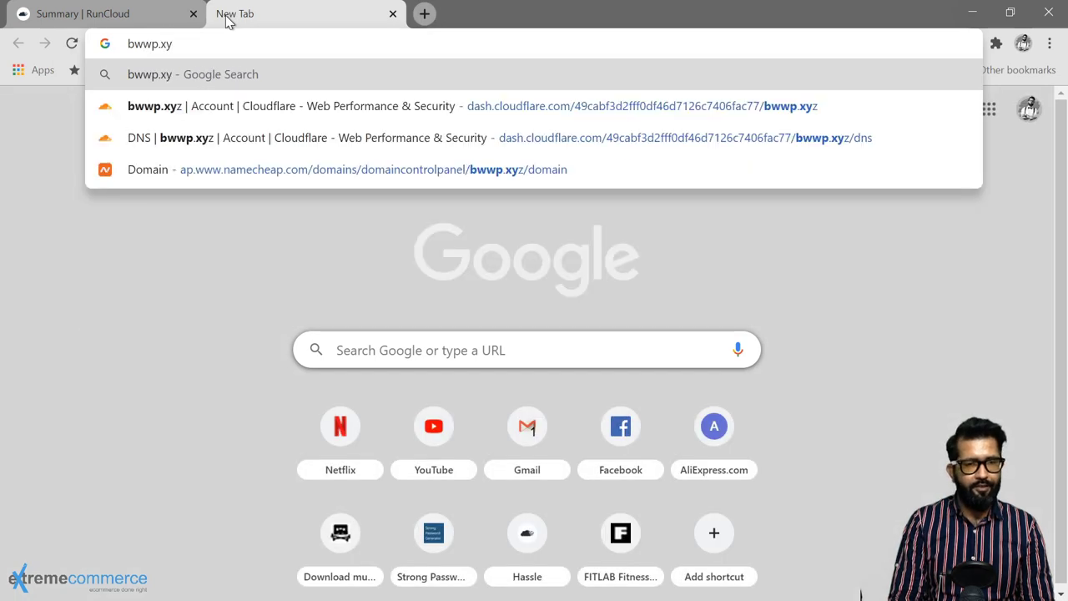
type("z")
key("Return")
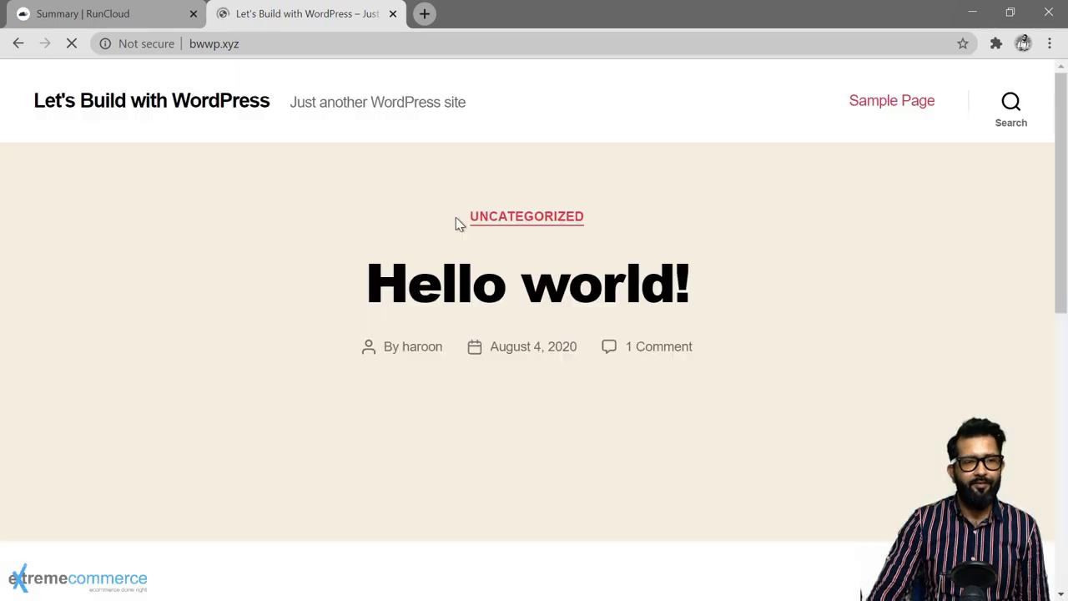
scroll(209, 209, "down", 1)
scroll(209, 209, "down", 6)
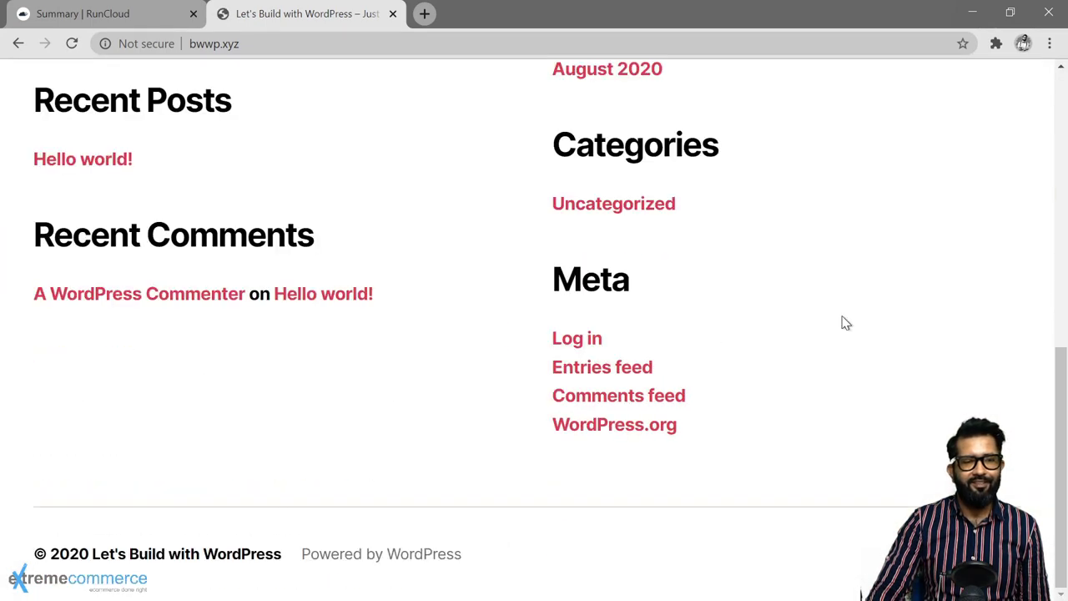
scroll(875, 286, "up", 10)
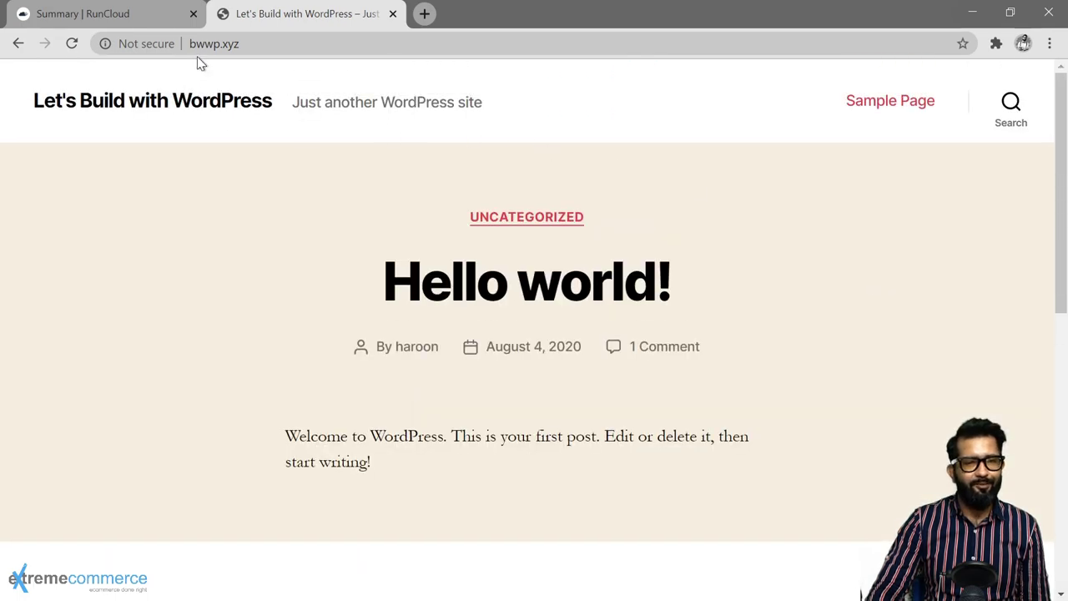
left_click(147, 15)
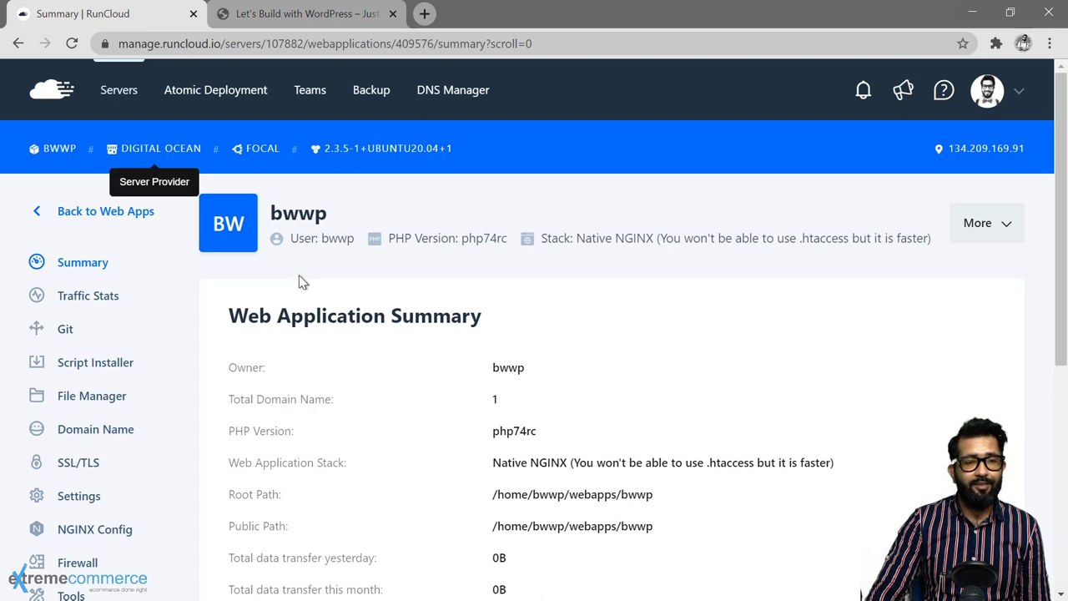
left_click(287, 14)
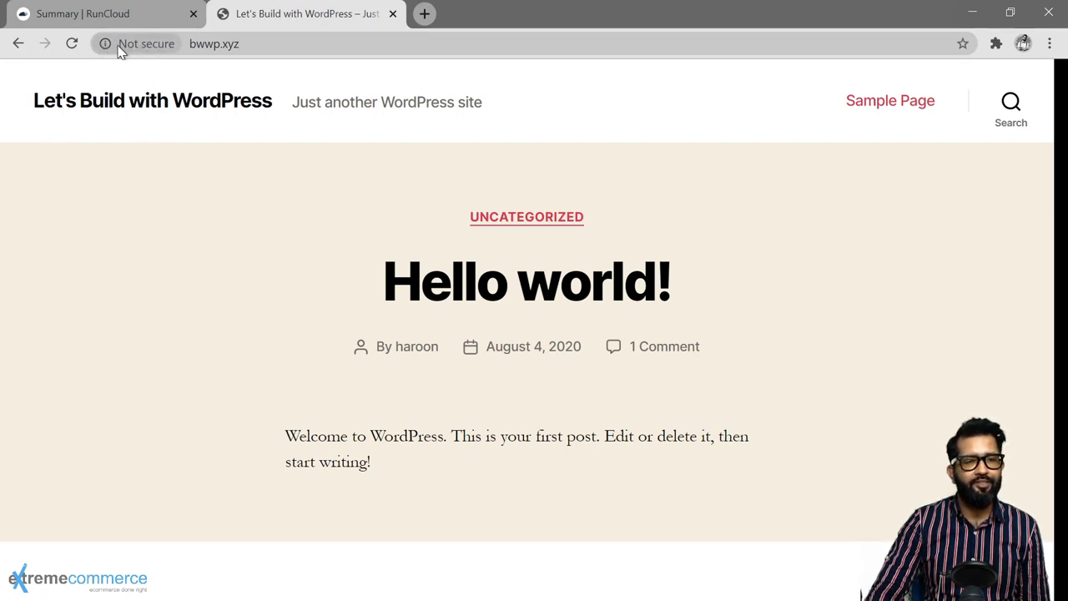
left_click(131, 14)
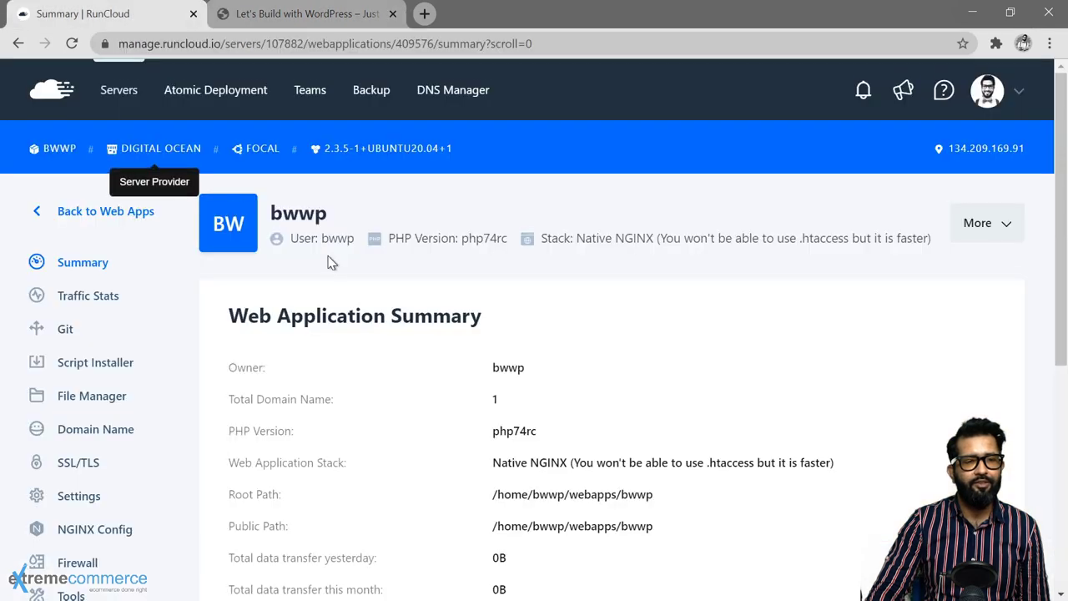
scroll(329, 260, "down", 2)
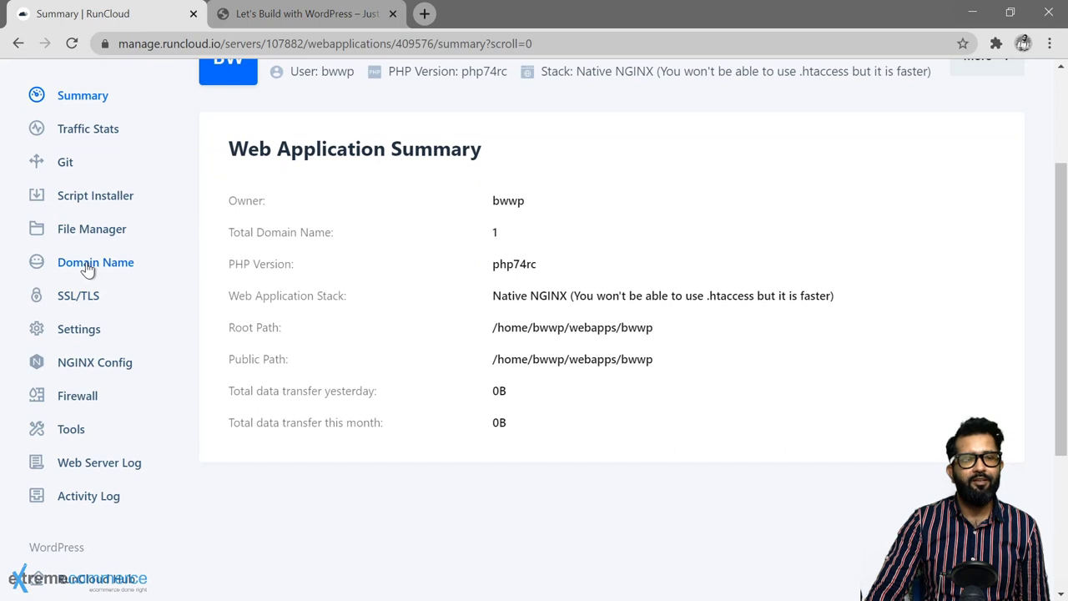
left_click(424, 15)
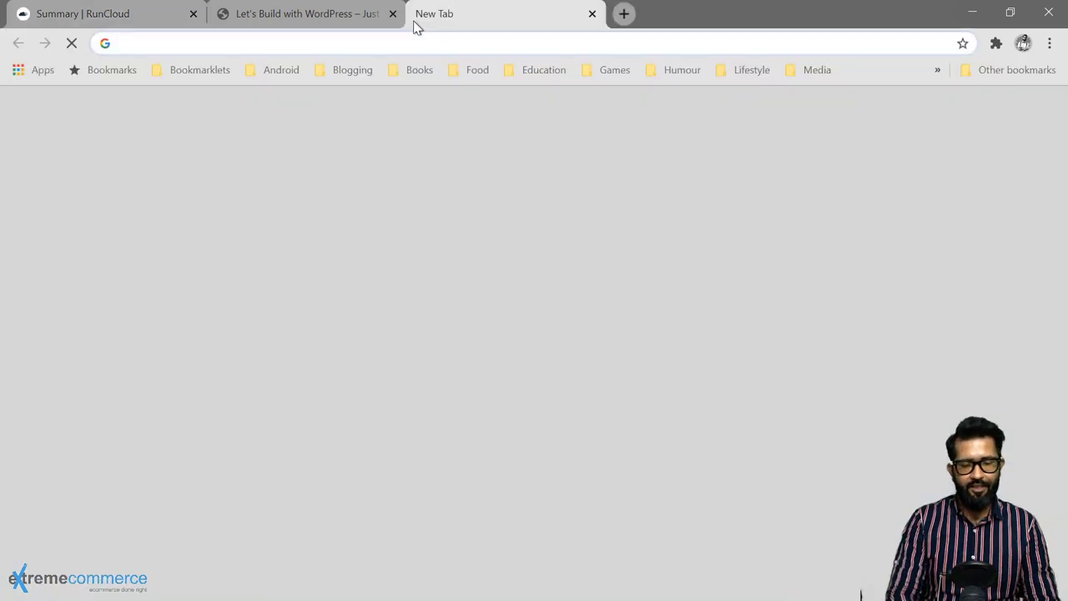
type("www.b")
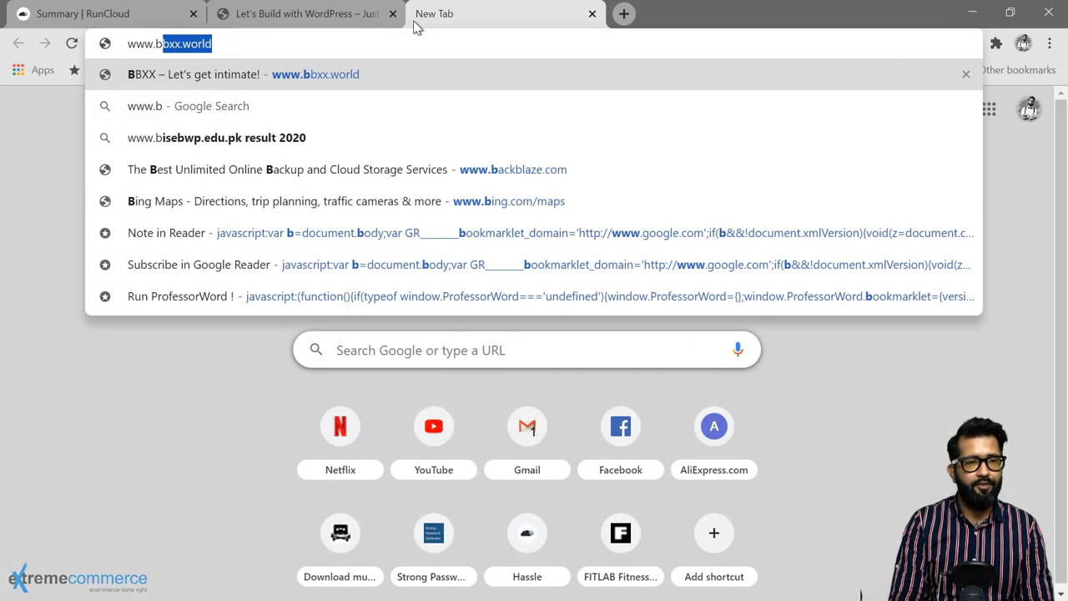
key("BackSpace")
type("ww")
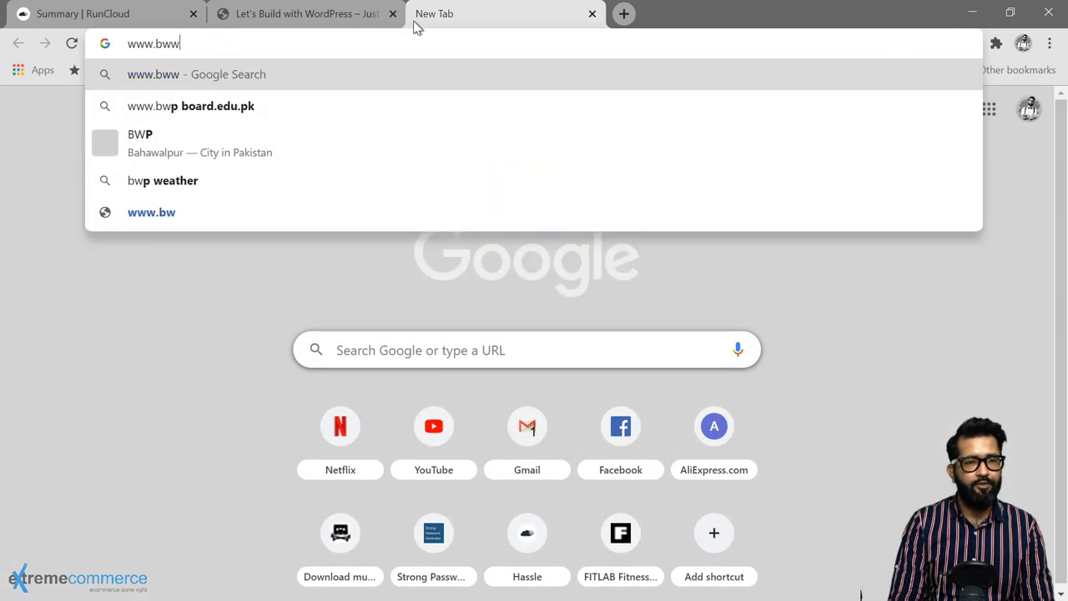
type("p.xyz")
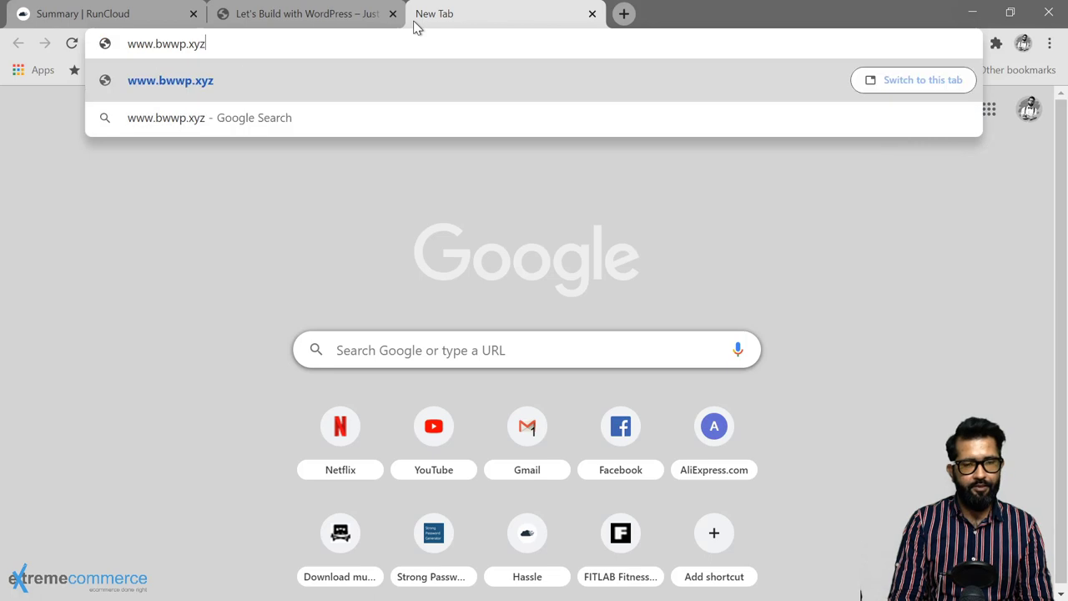
key("Return")
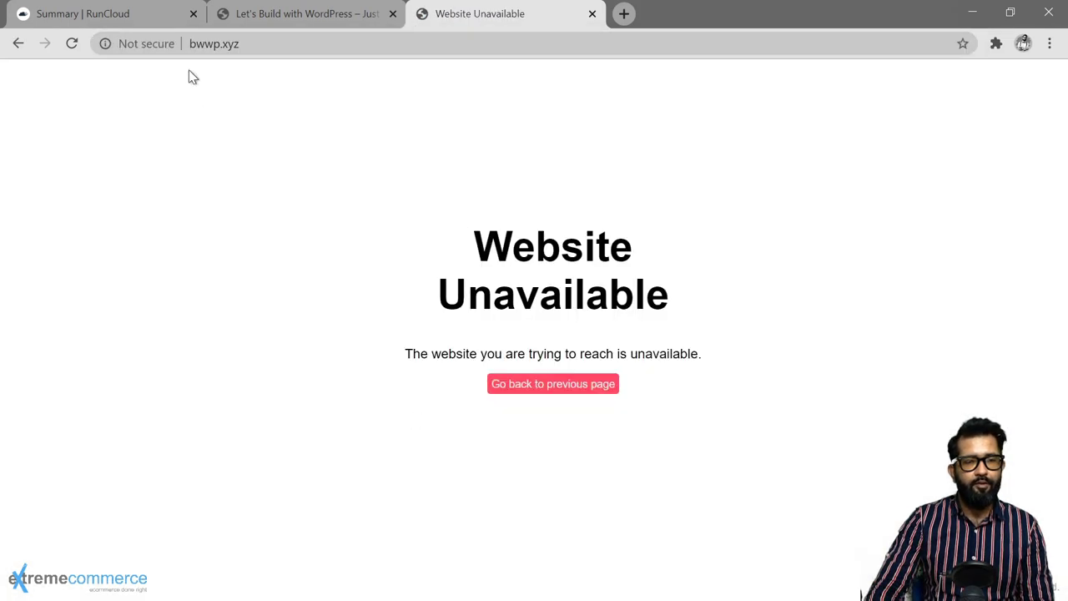
Return to RunCloud, open the Domain Name settings of the bwwp web application and review its domain list
left_click(99, 16)
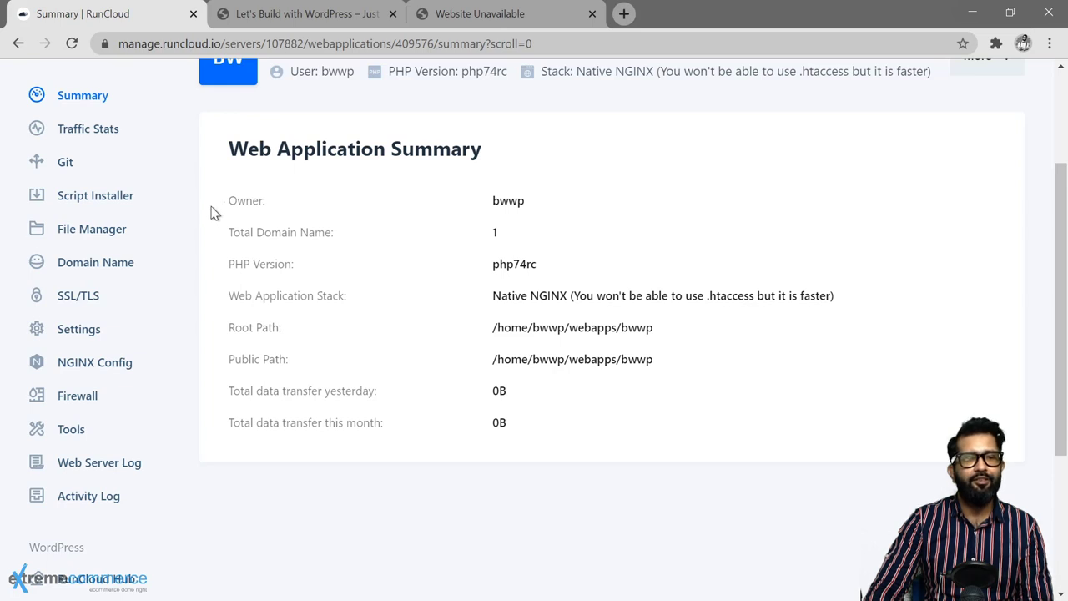
left_click(105, 276)
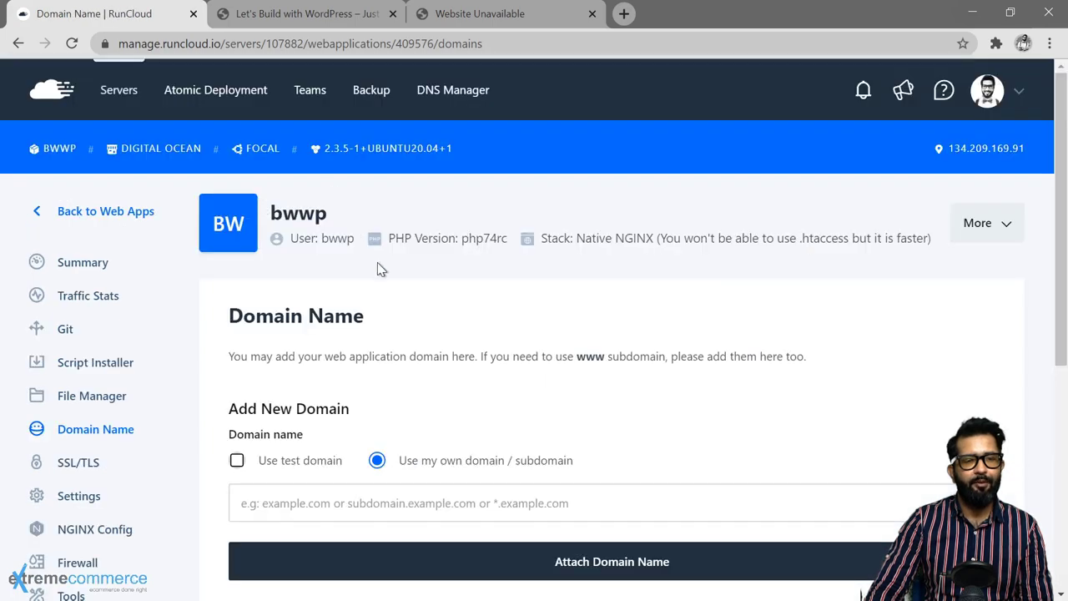
scroll(377, 269, "down", 3)
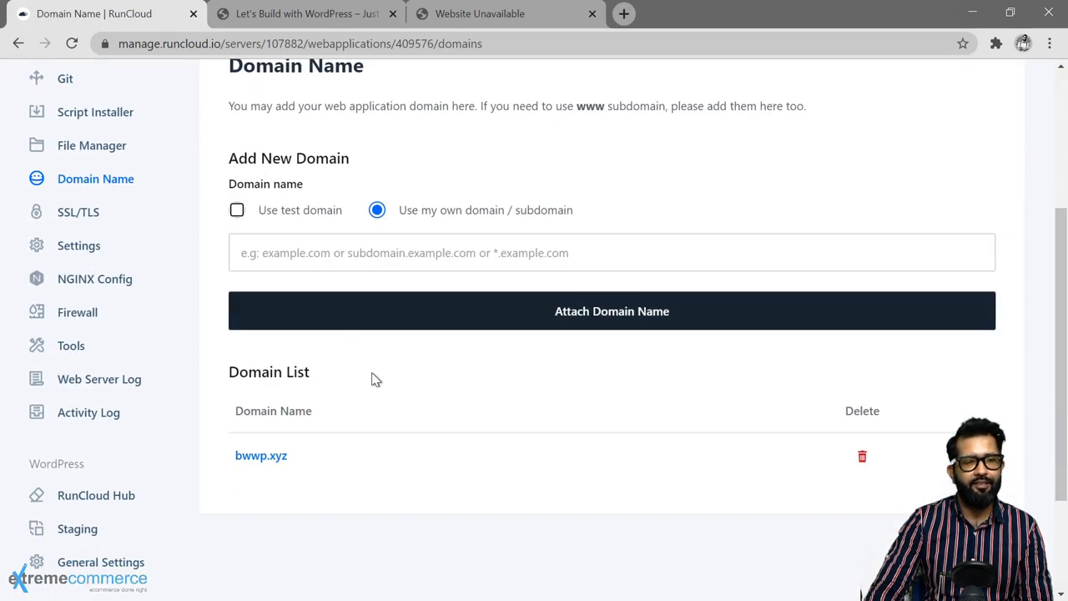
scroll(317, 374, "up", 3)
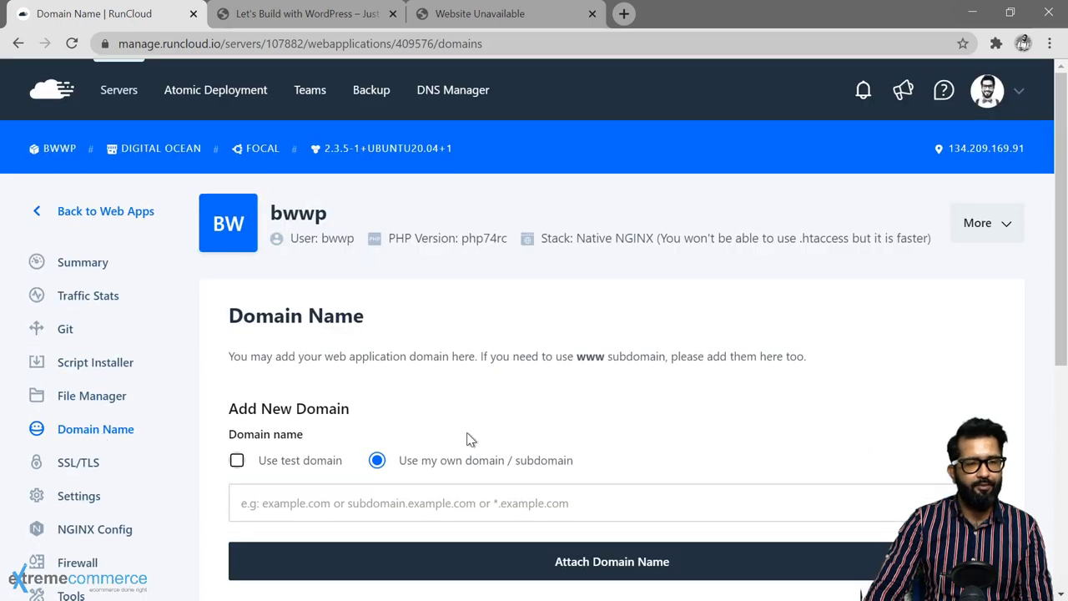
scroll(493, 431, "down", 3)
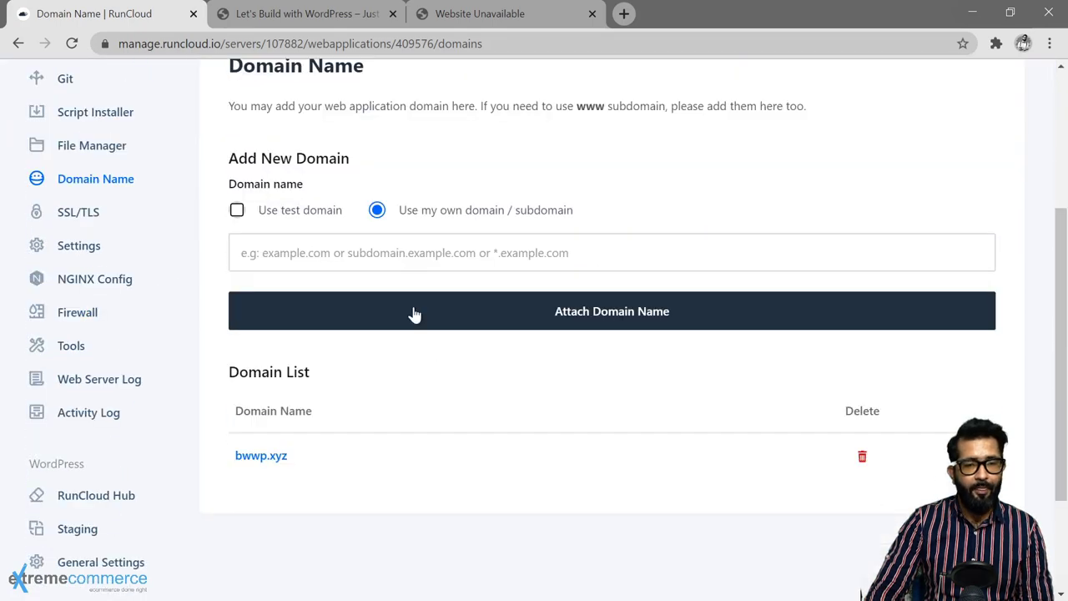
left_click(394, 257)
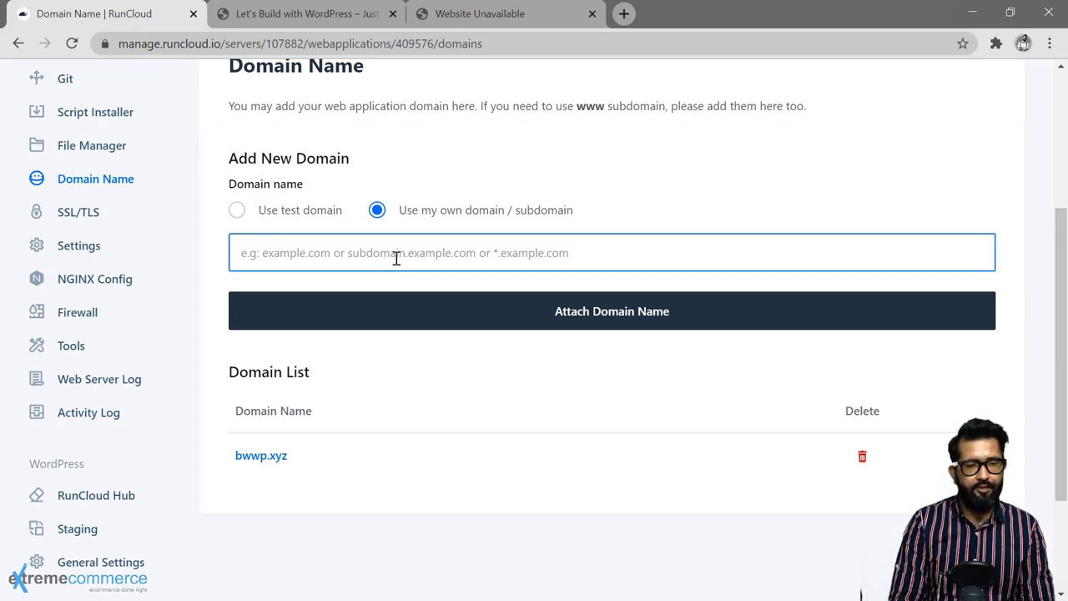
type("www")
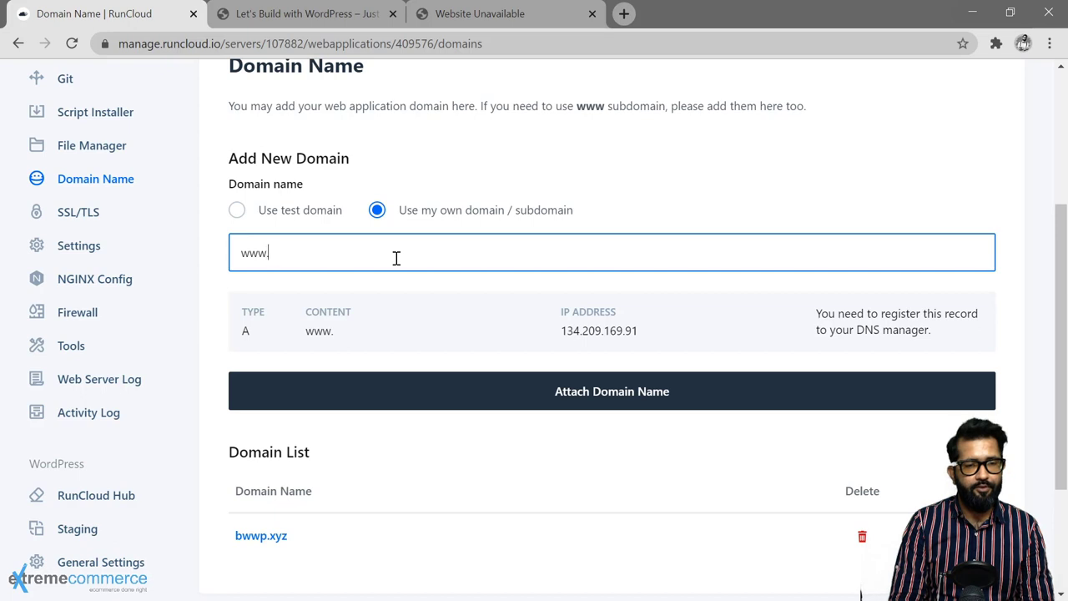
type(".bww")
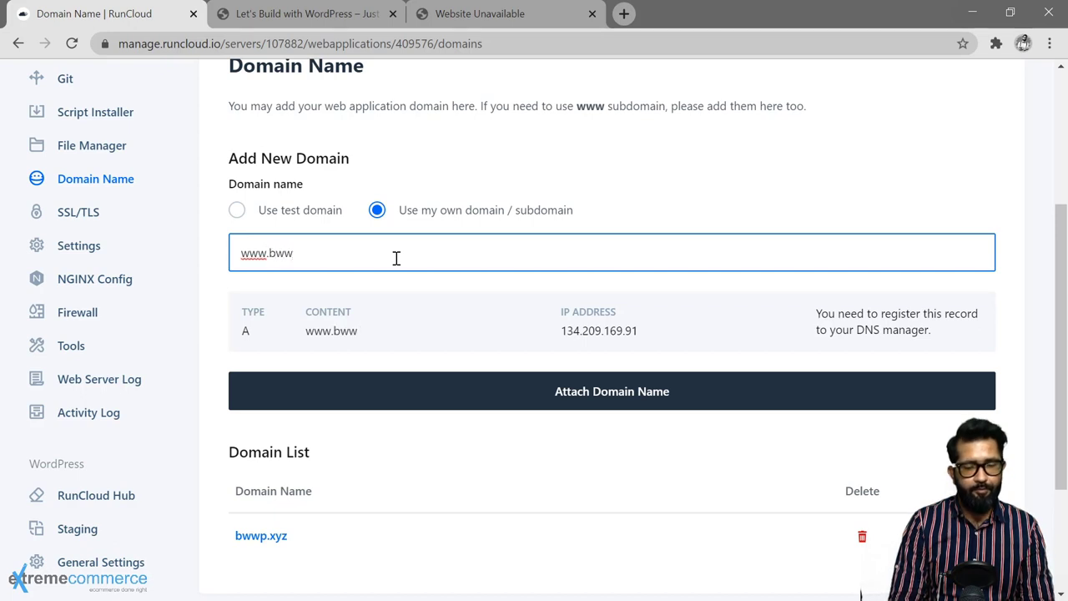
type("p.xyz")
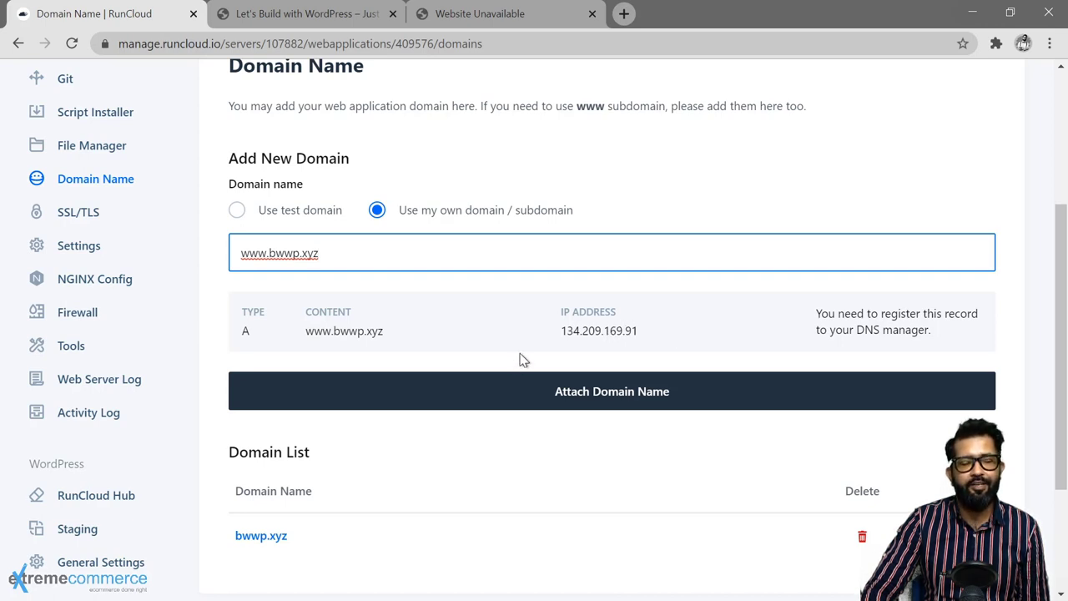
left_click(594, 394)
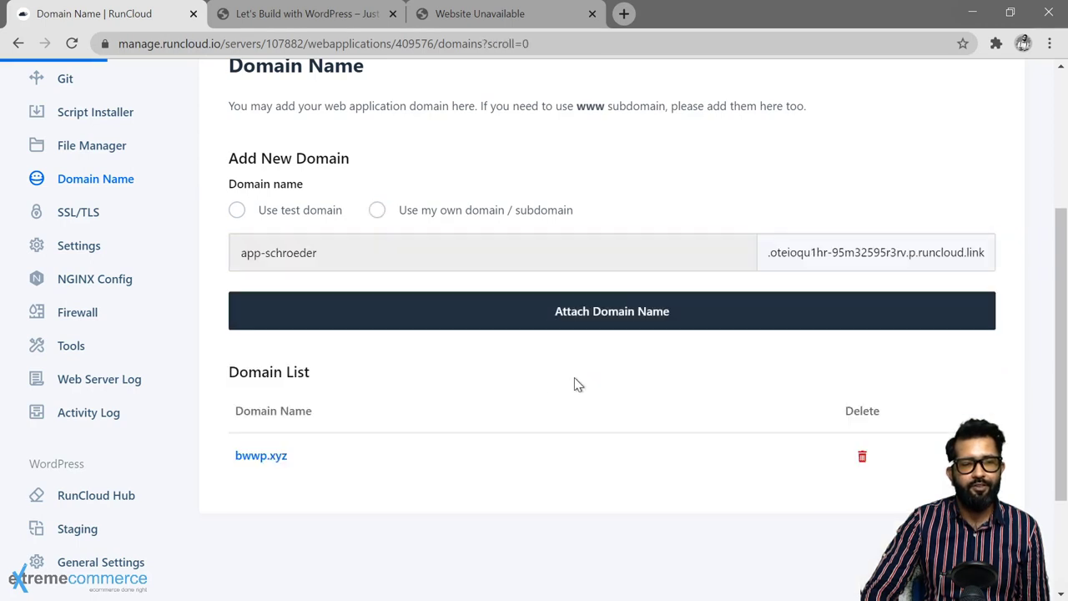
scroll(483, 304, "down", 2)
scroll(480, 308, "down", 3)
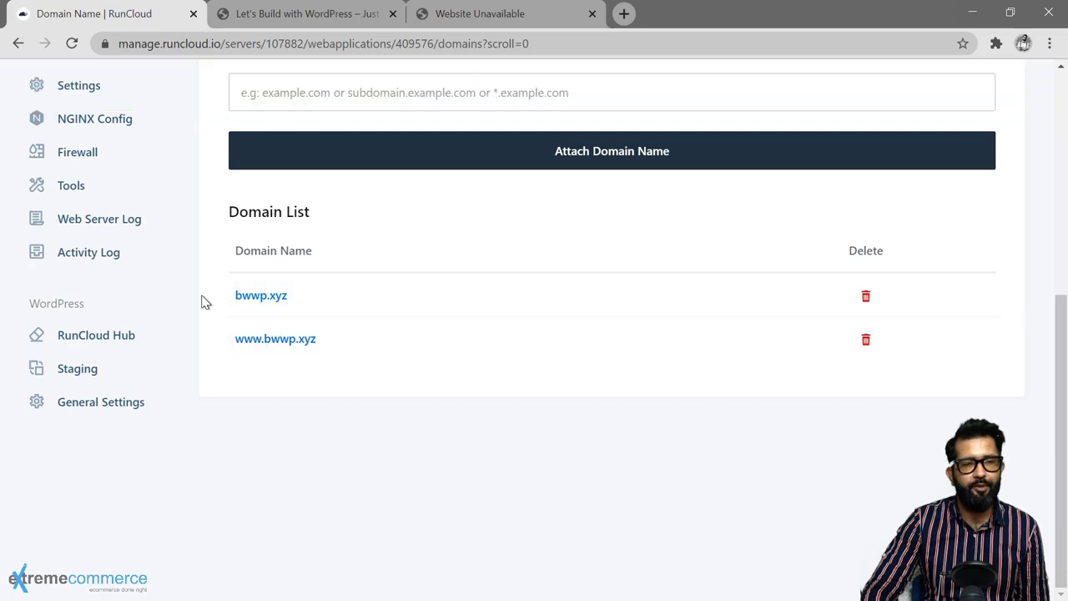
scroll(204, 279, "up", 4)
scroll(201, 400, "down", 1)
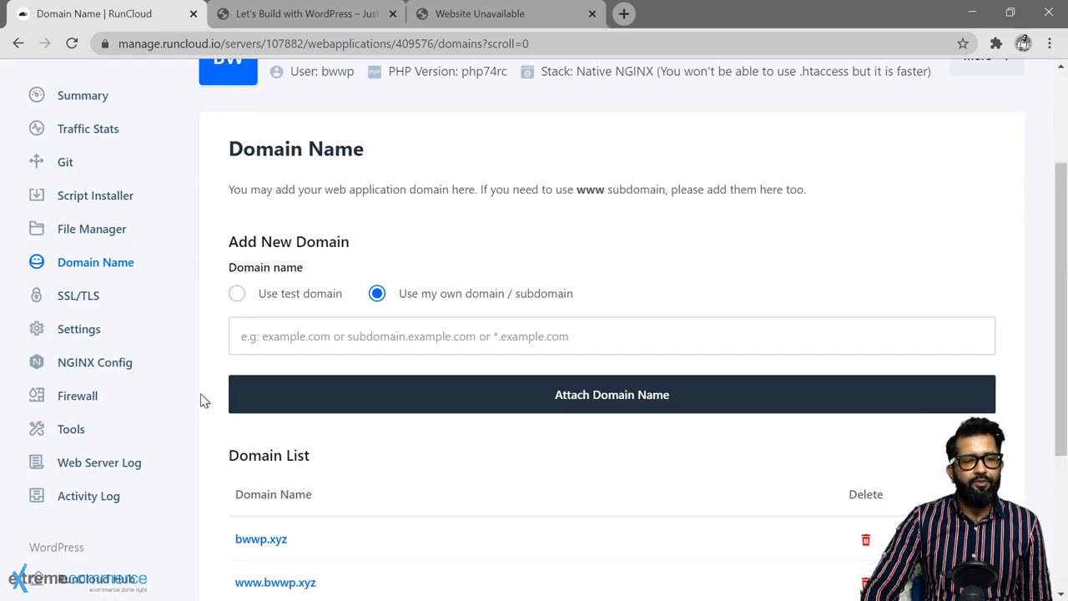
Open the web application's SSL/TLS settings, disable HTTP access and enable HSTS
left_click(88, 301)
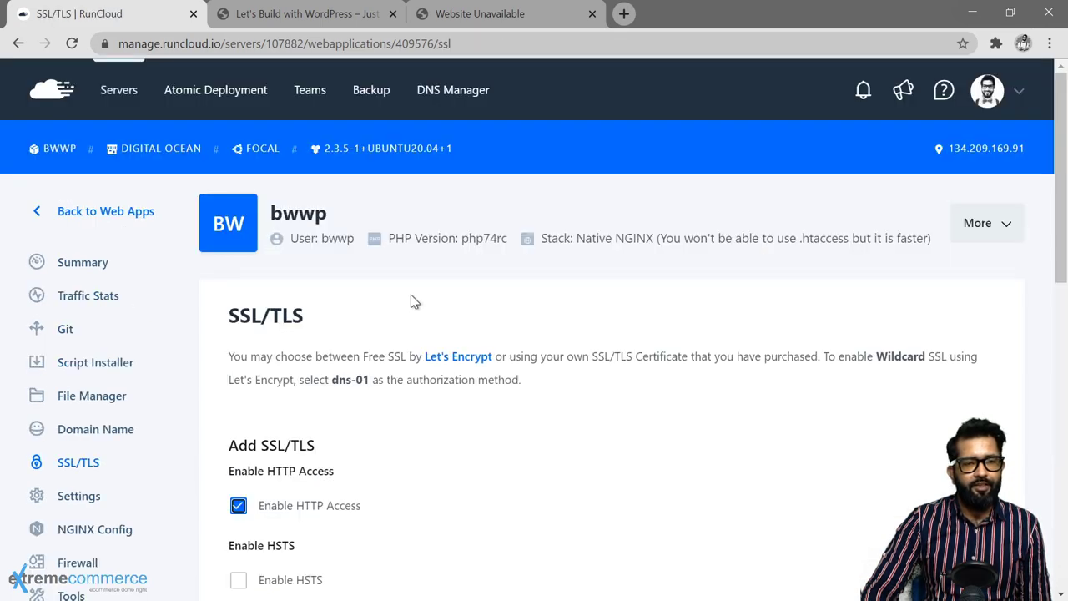
scroll(411, 295, "down", 4)
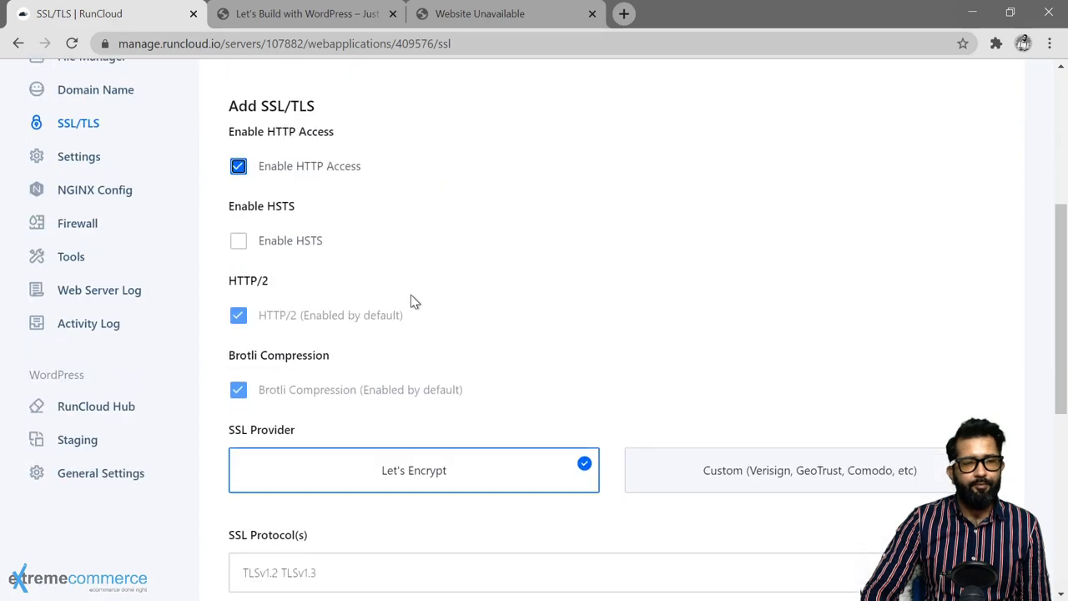
scroll(411, 301, "down", 1)
scroll(409, 304, "up", 3)
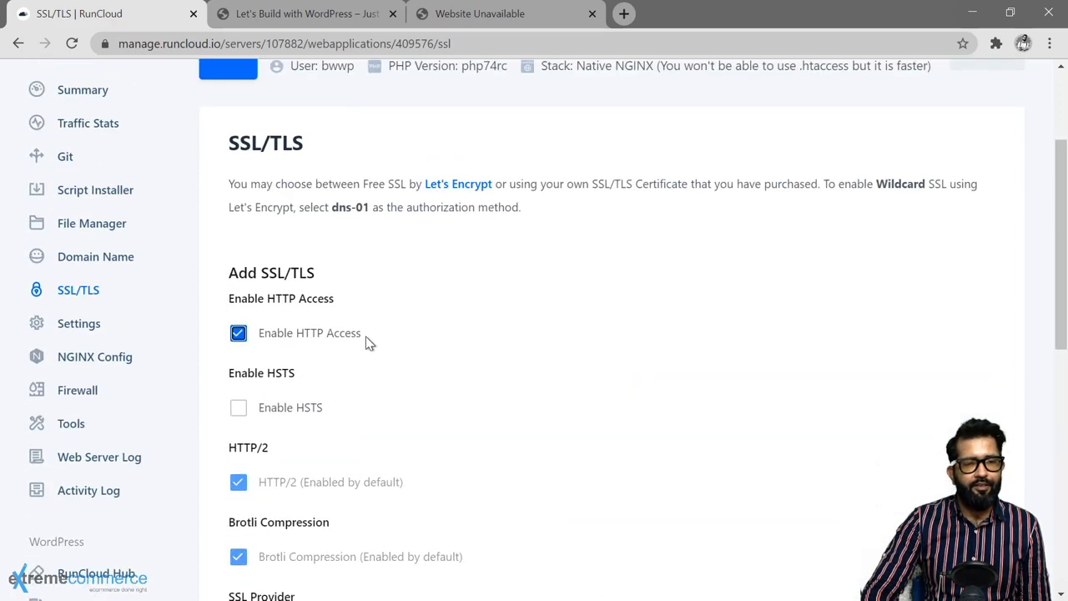
scroll(367, 341, "down", 2)
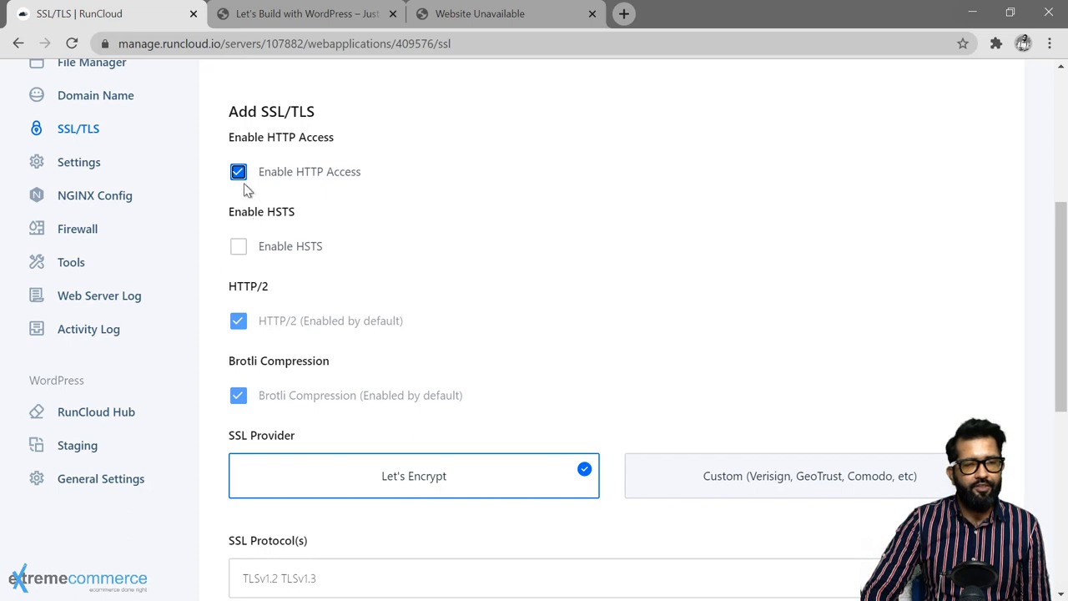
left_click(237, 177)
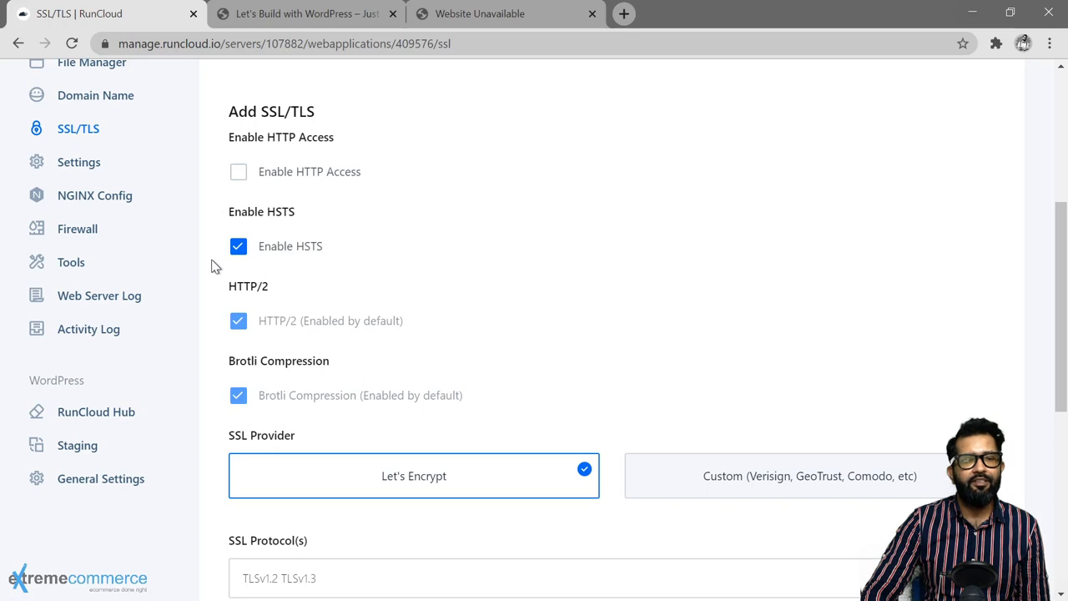
Submit the Let's Encrypt SSL setup with TLSv1.2 TLSv1.3, http-01 authorization and the Live environment
scroll(211, 281, "down", 1)
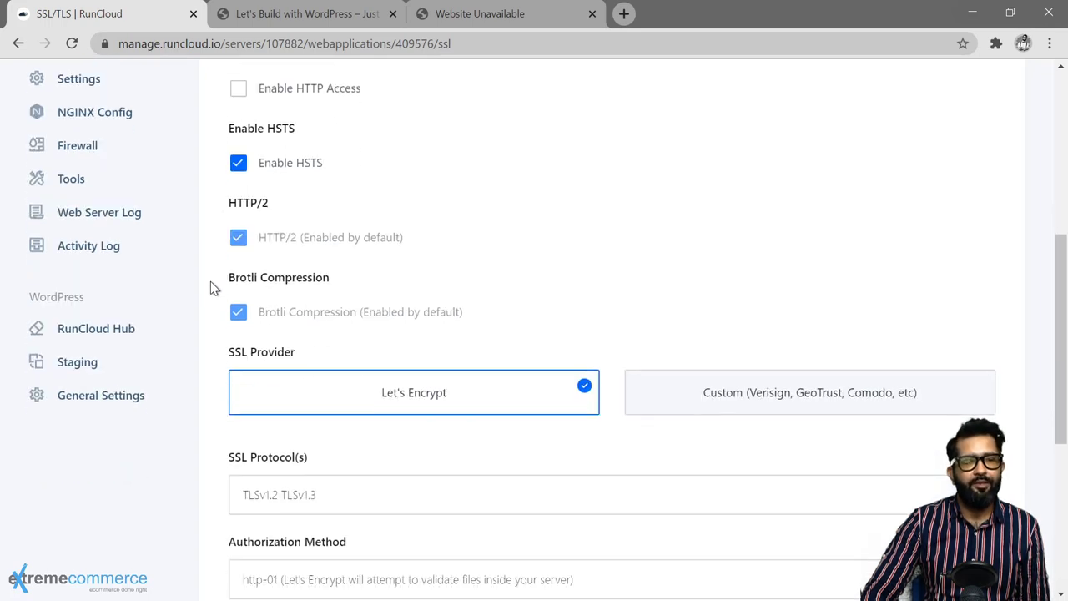
scroll(210, 281, "down", 1)
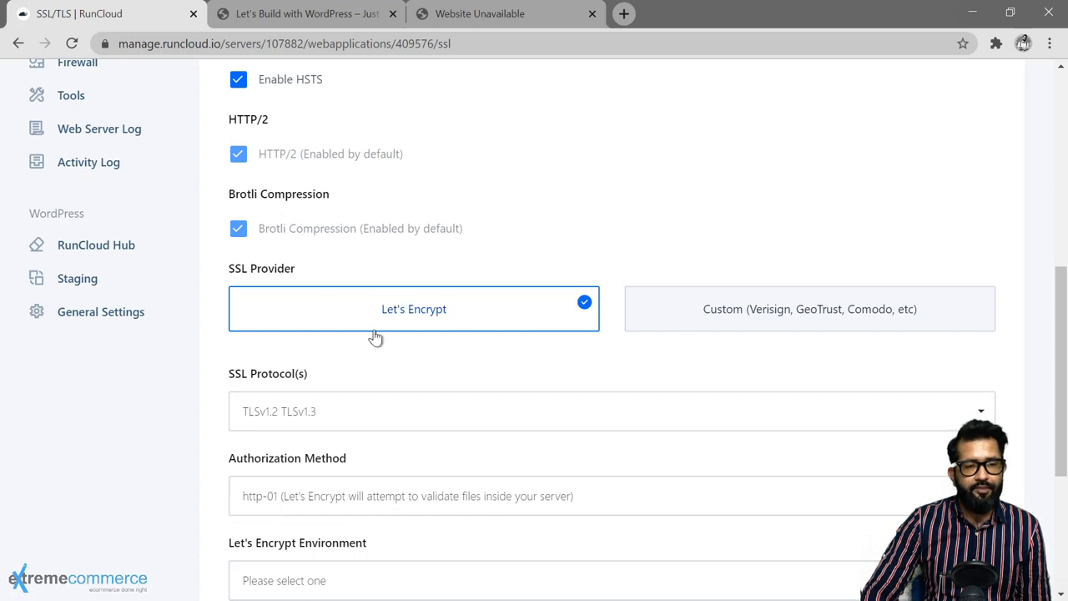
scroll(361, 306, "down", 1)
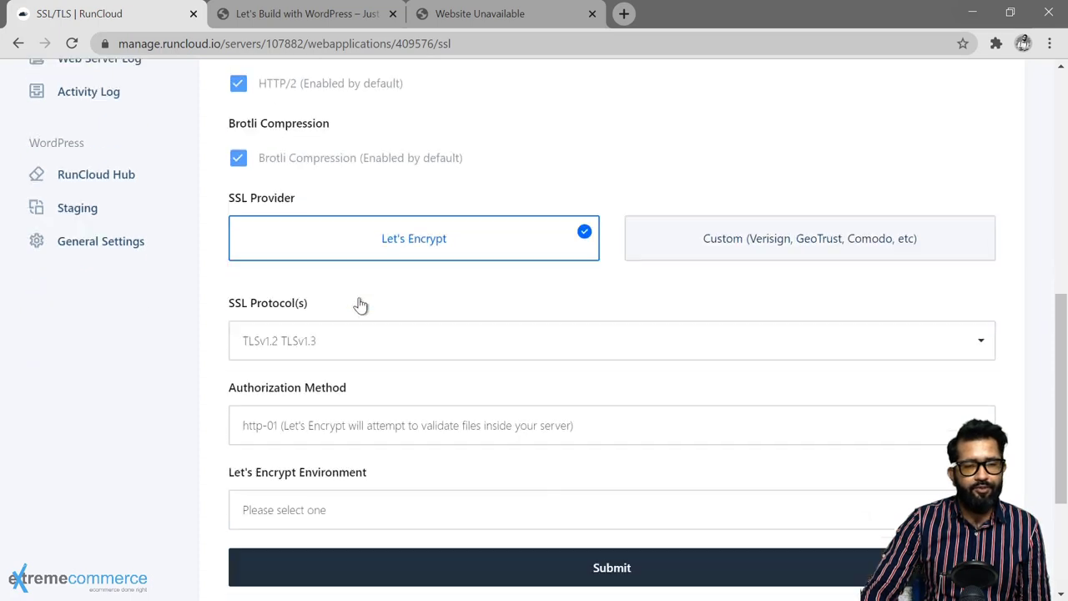
scroll(359, 305, "down", 2)
left_click(340, 166)
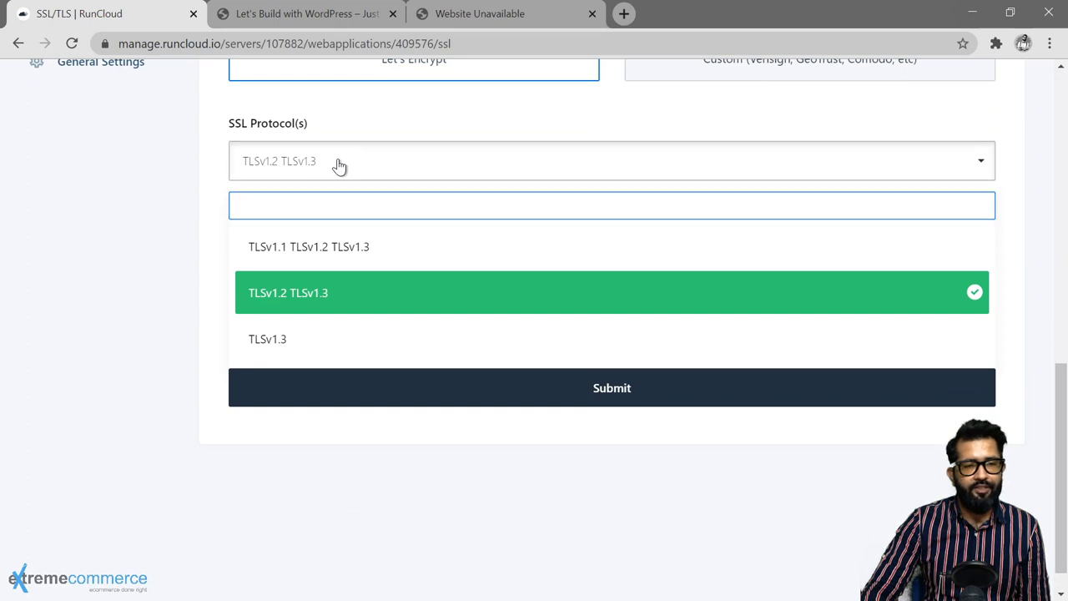
left_click(339, 166)
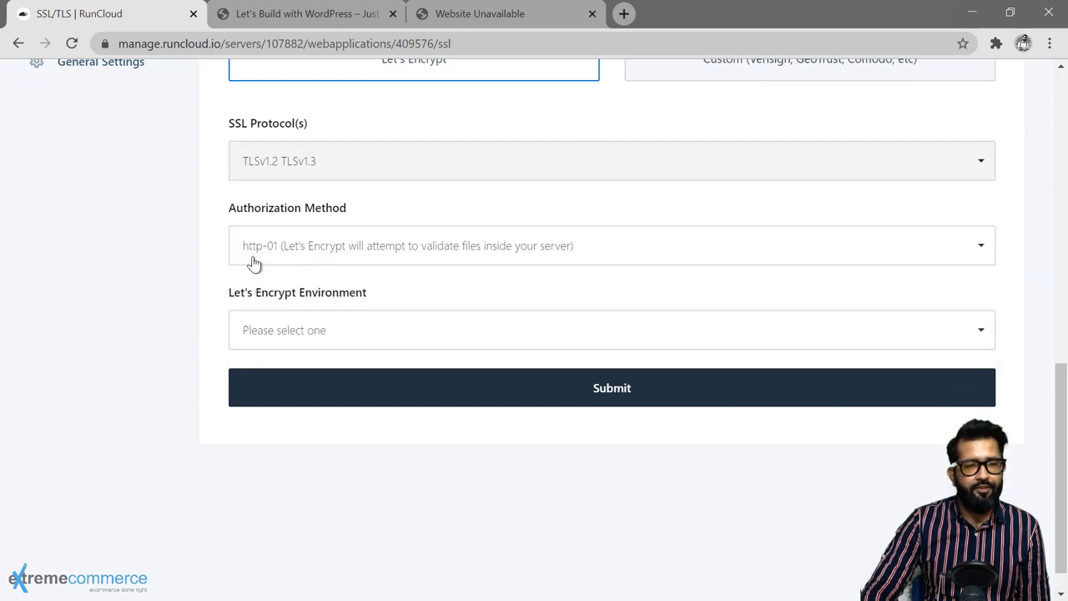
left_click(627, 245)
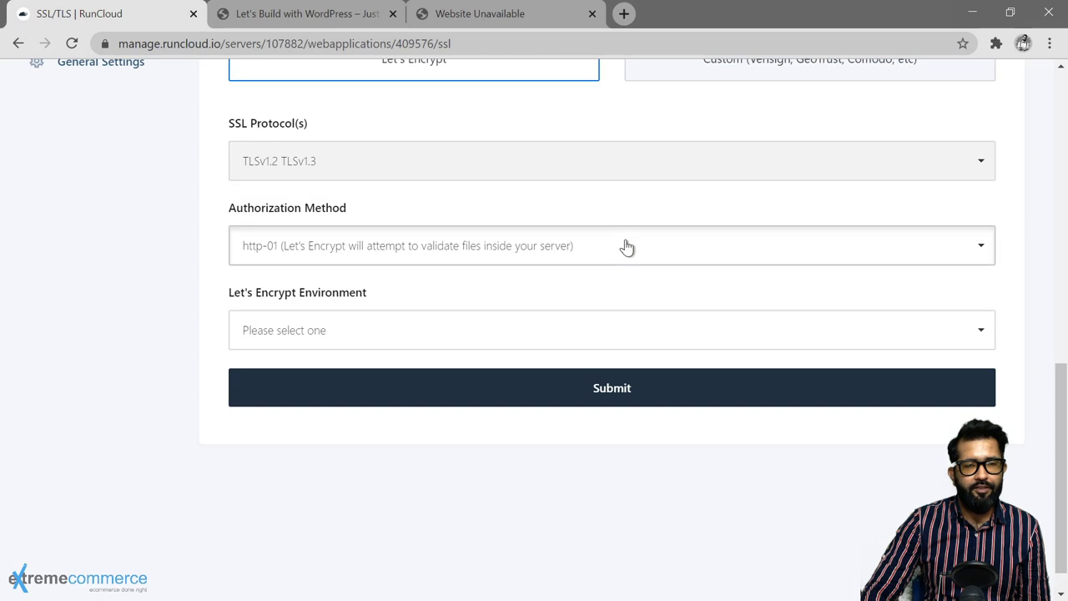
left_click(626, 245)
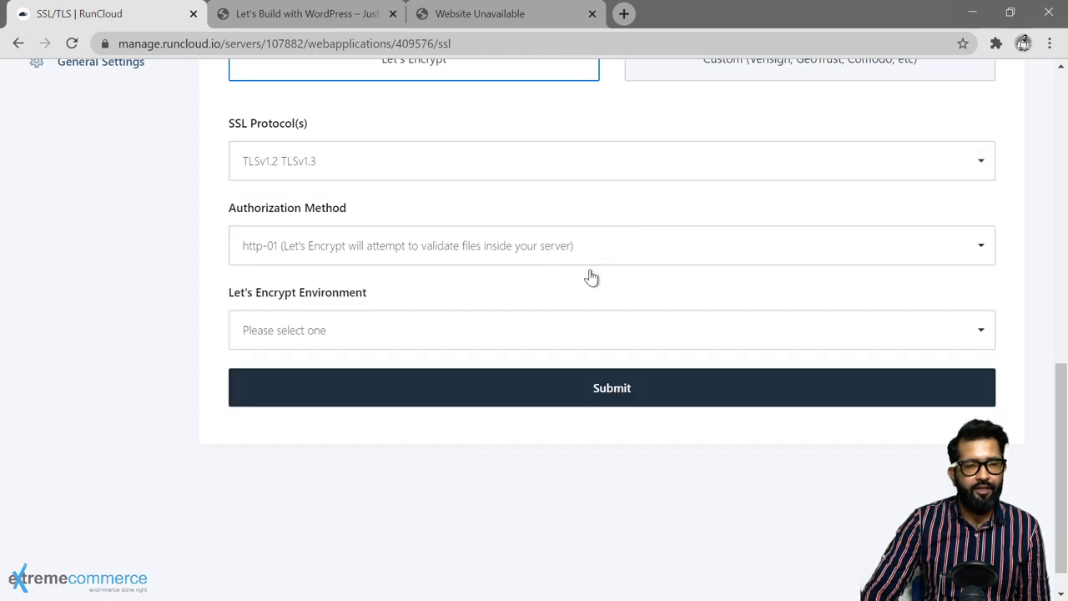
left_click(429, 326)
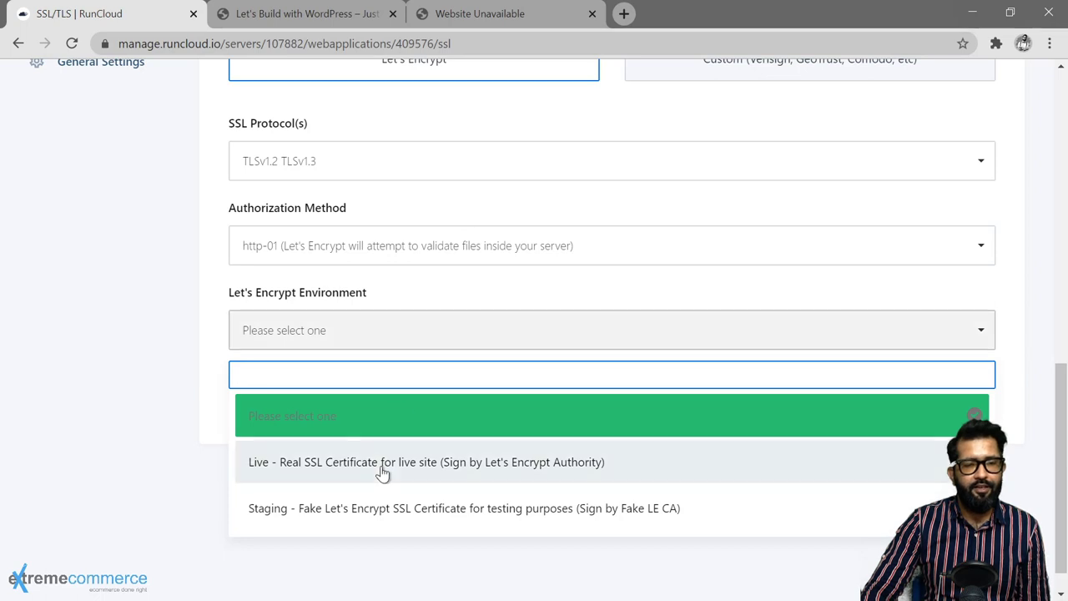
left_click(388, 461)
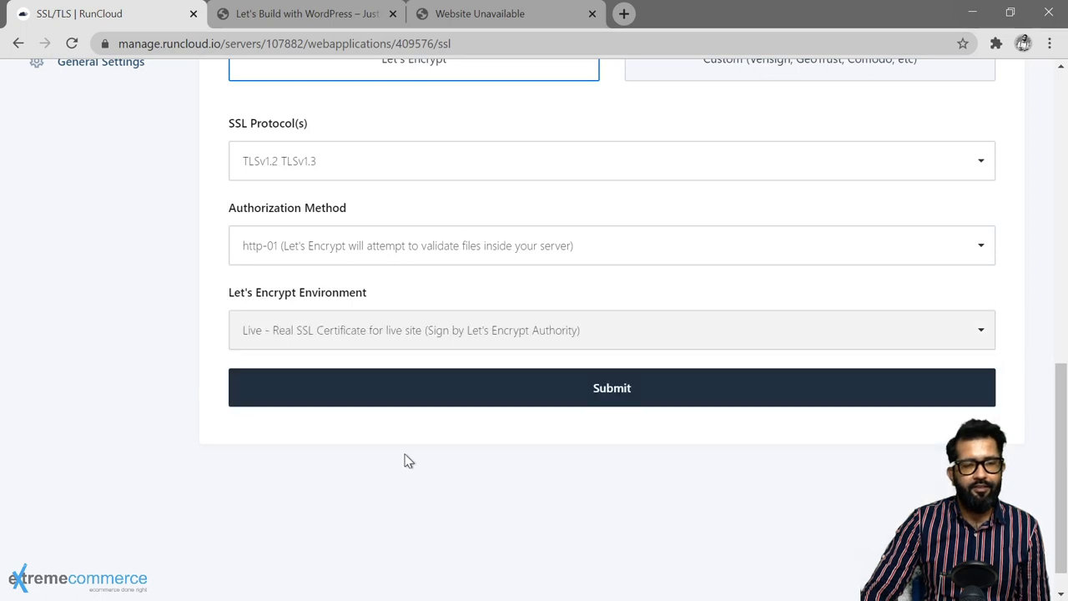
left_click(611, 392)
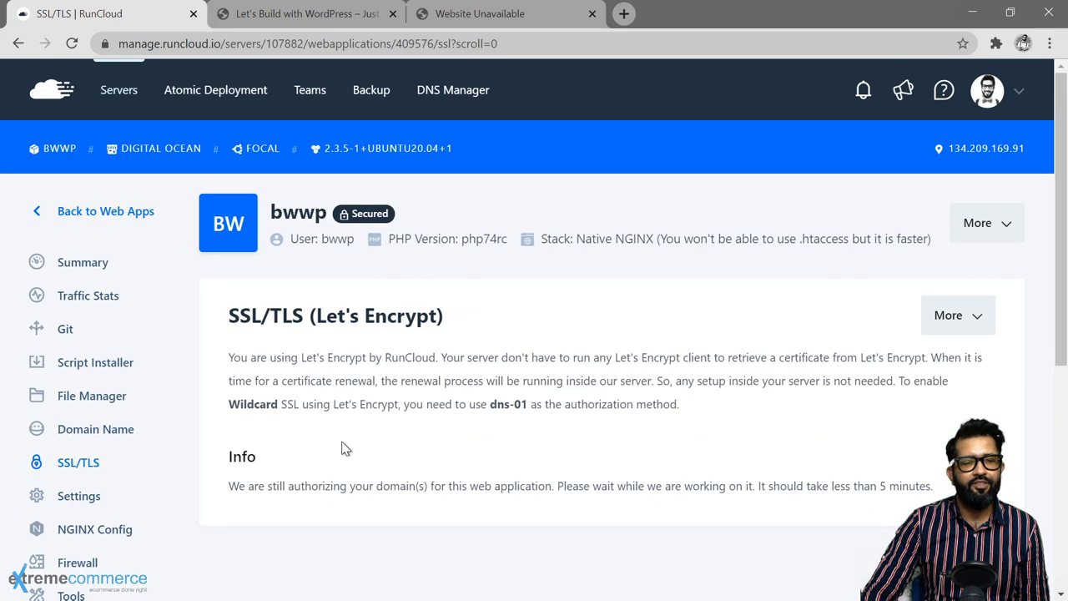
Review the web application's refreshed summary, then check the status of bwwp in the server's web application list
left_click(83, 262)
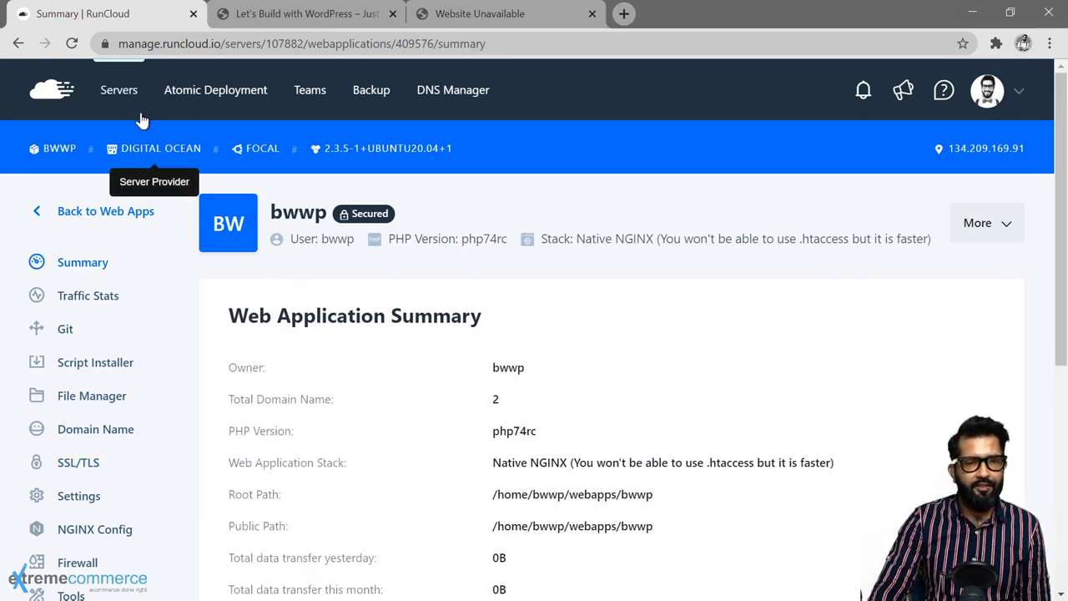
left_click(72, 44)
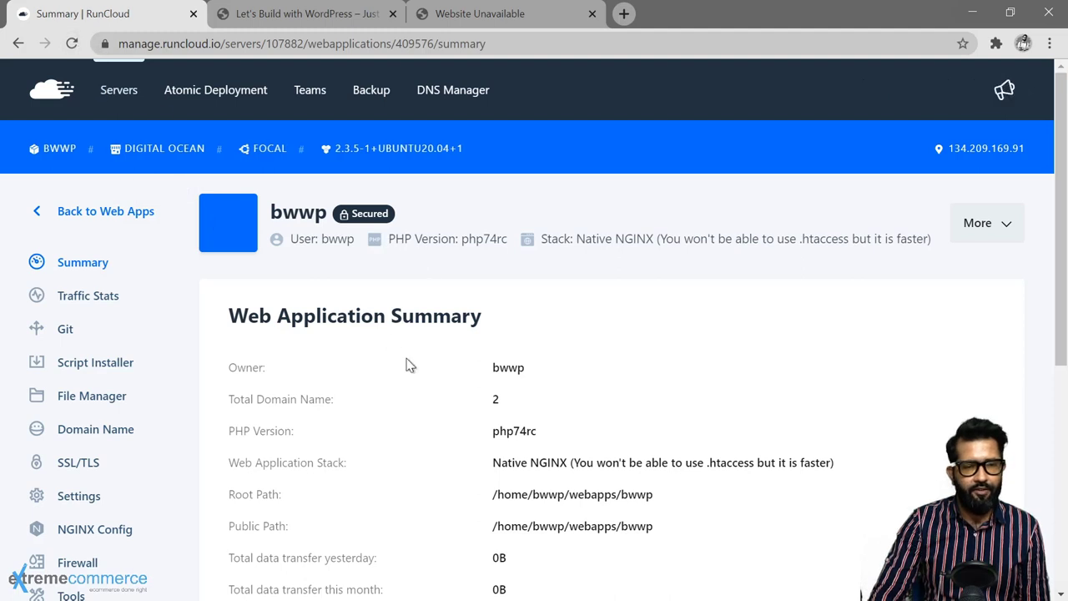
scroll(409, 365, "down", 5)
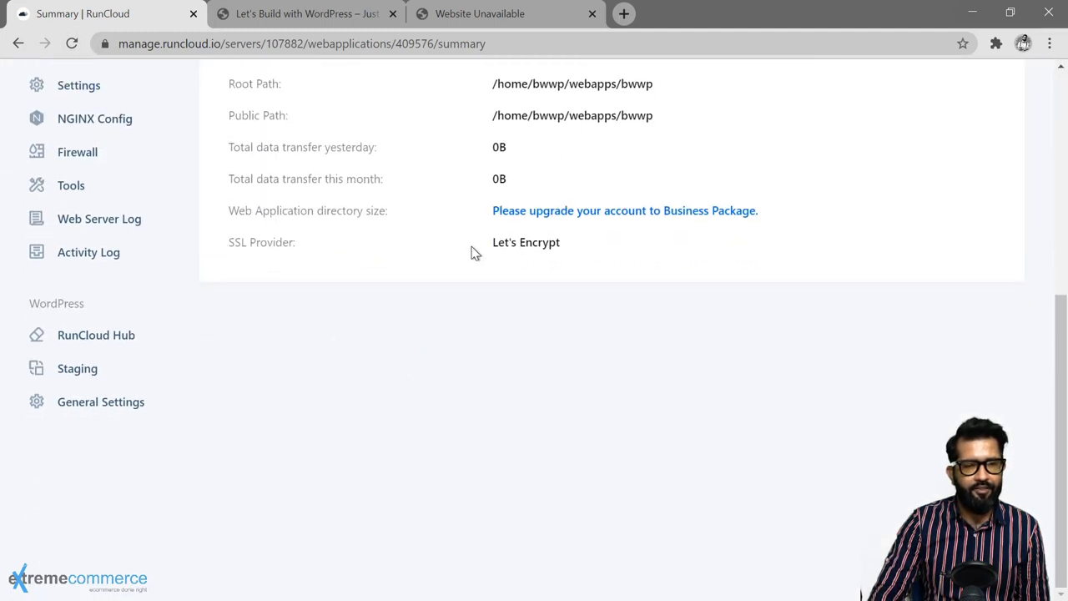
scroll(433, 272, "up", 5)
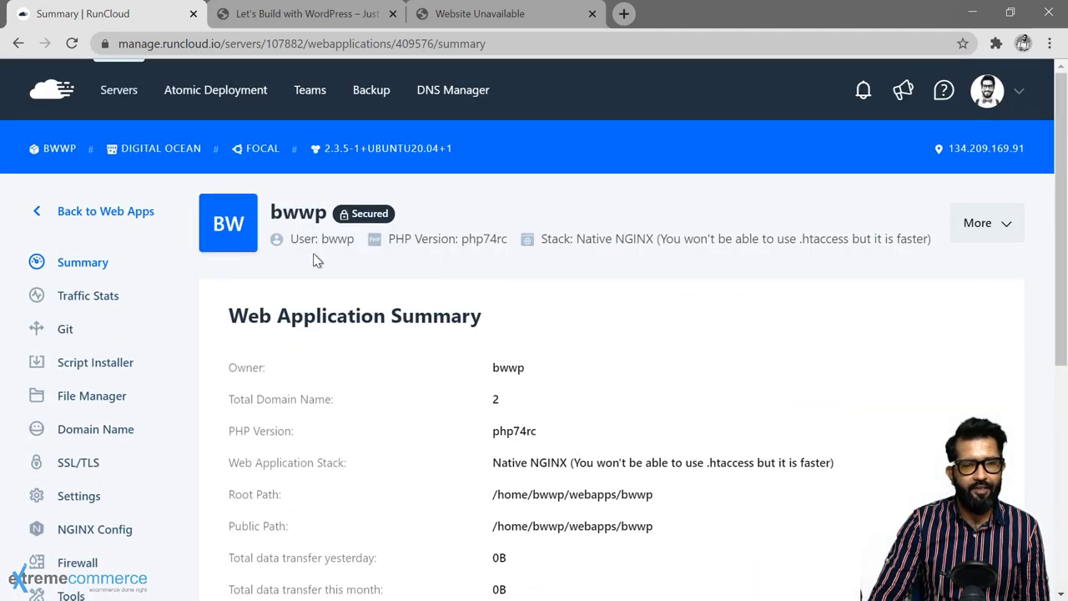
left_click(101, 213)
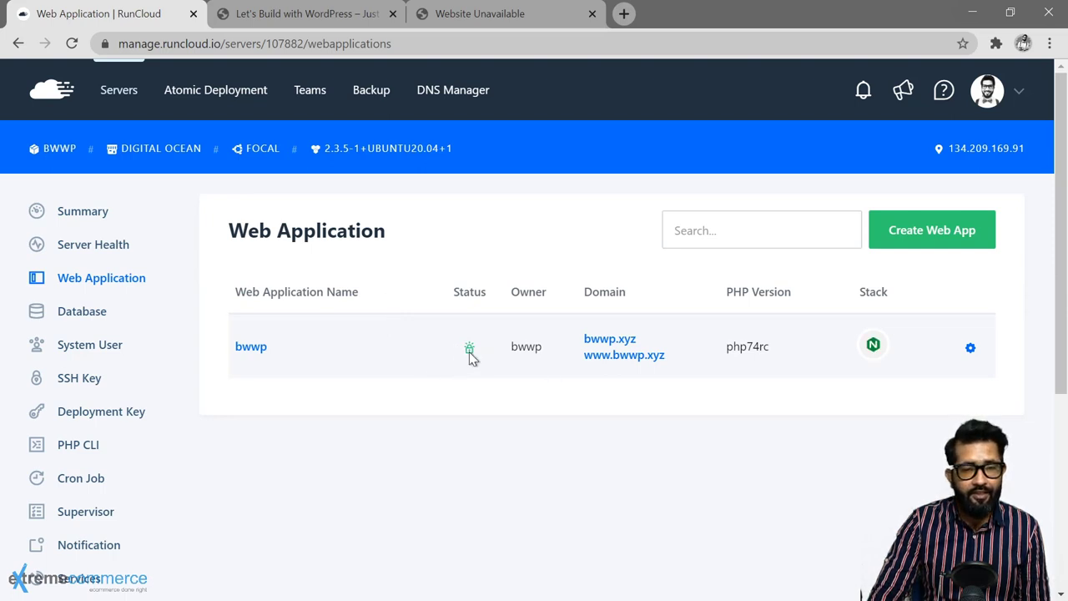
mouse_move(471, 353)
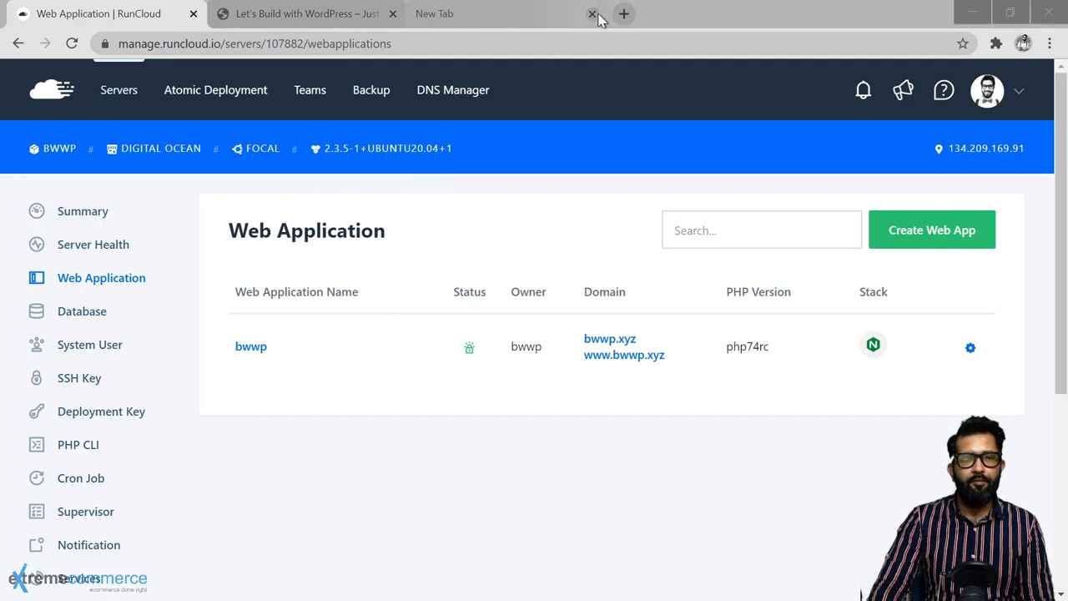
Open bwwp.xyz in a new browser tab to check the site over SSL
left_click(622, 14)
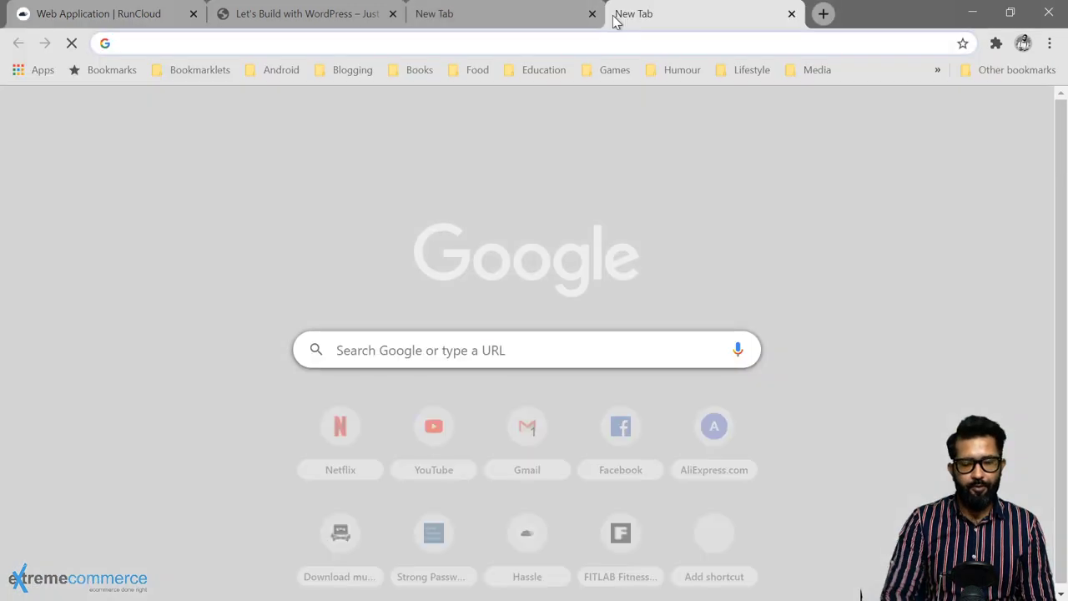
type("bww")
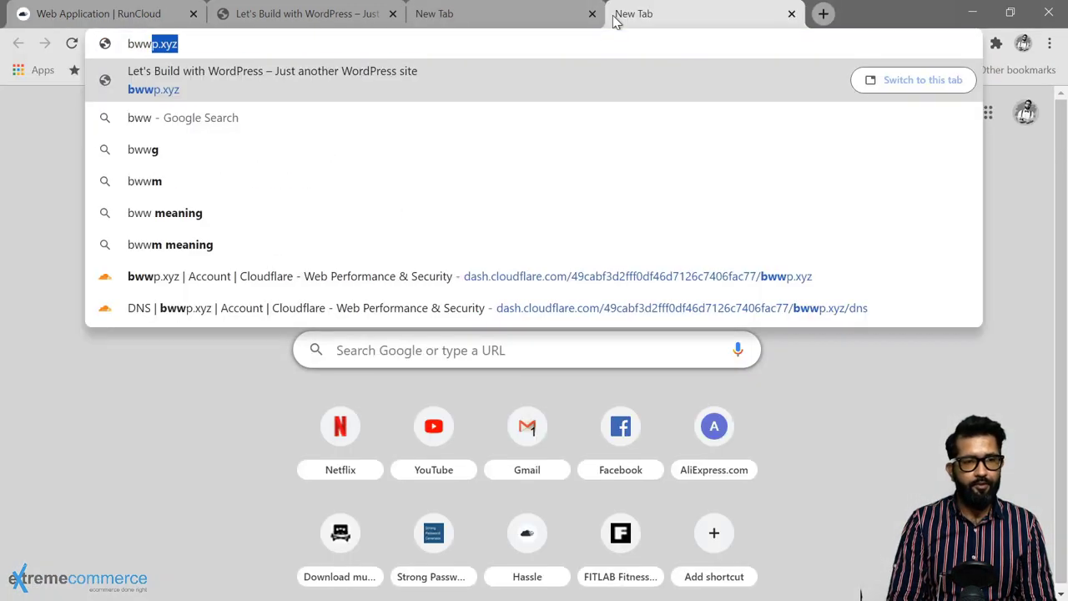
type("p.xyz")
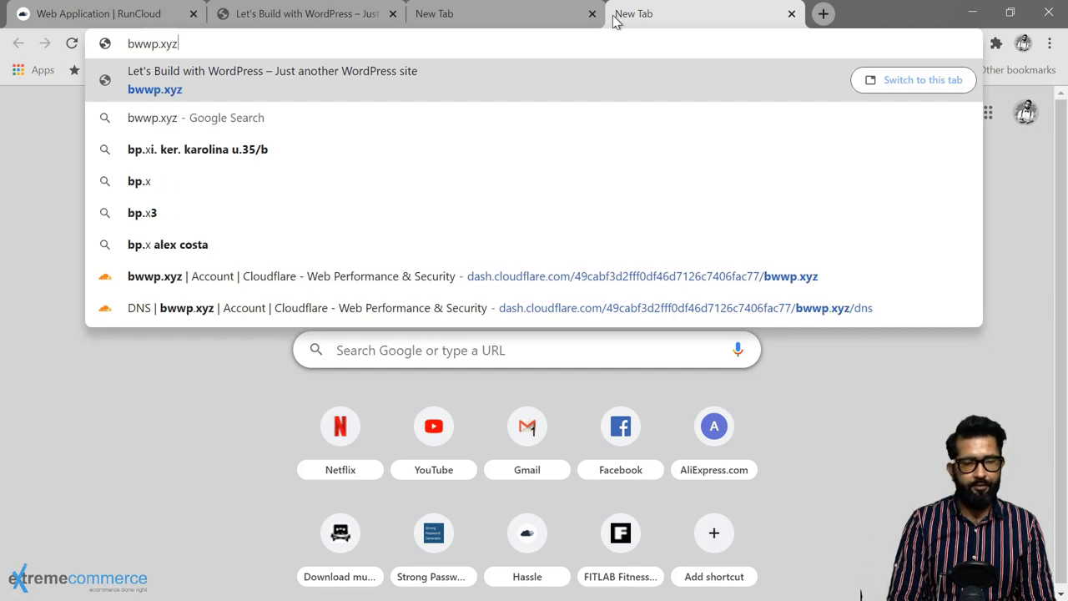